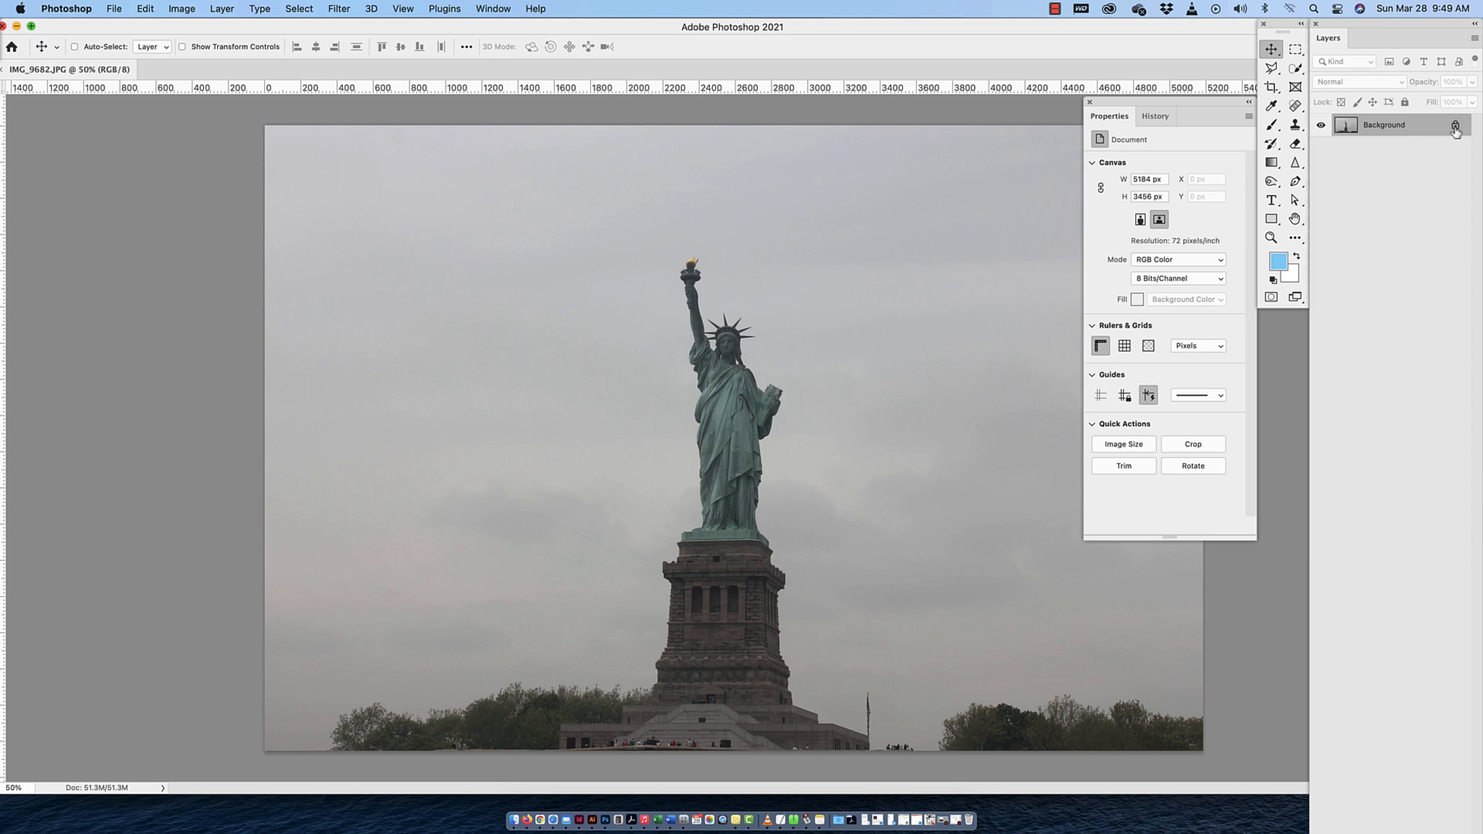
# Unlock the Background layer of the statue photo so it becomes a regular layer
pyautogui.click(1455, 126)
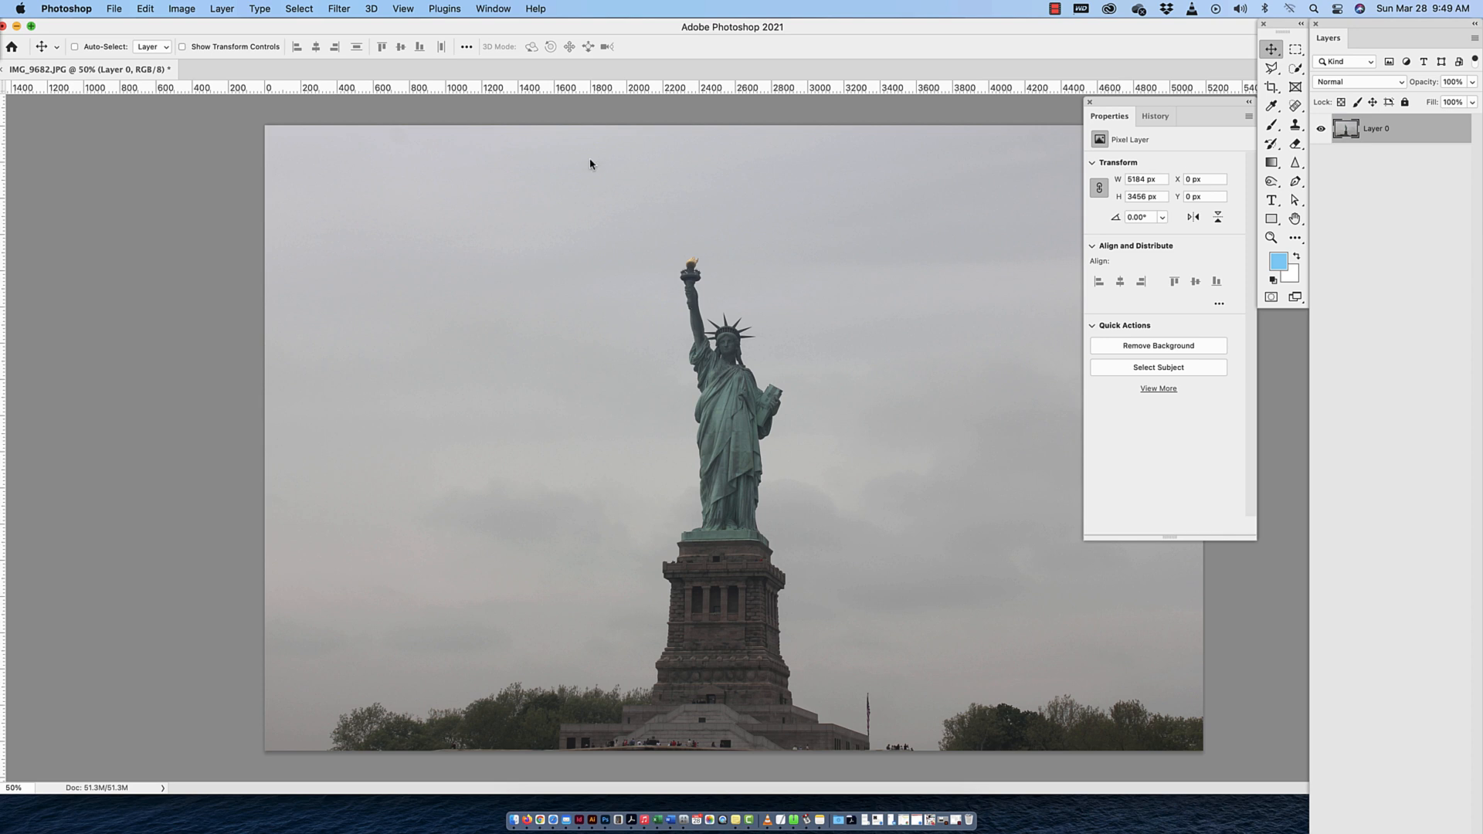
pyautogui.click(486, 9)
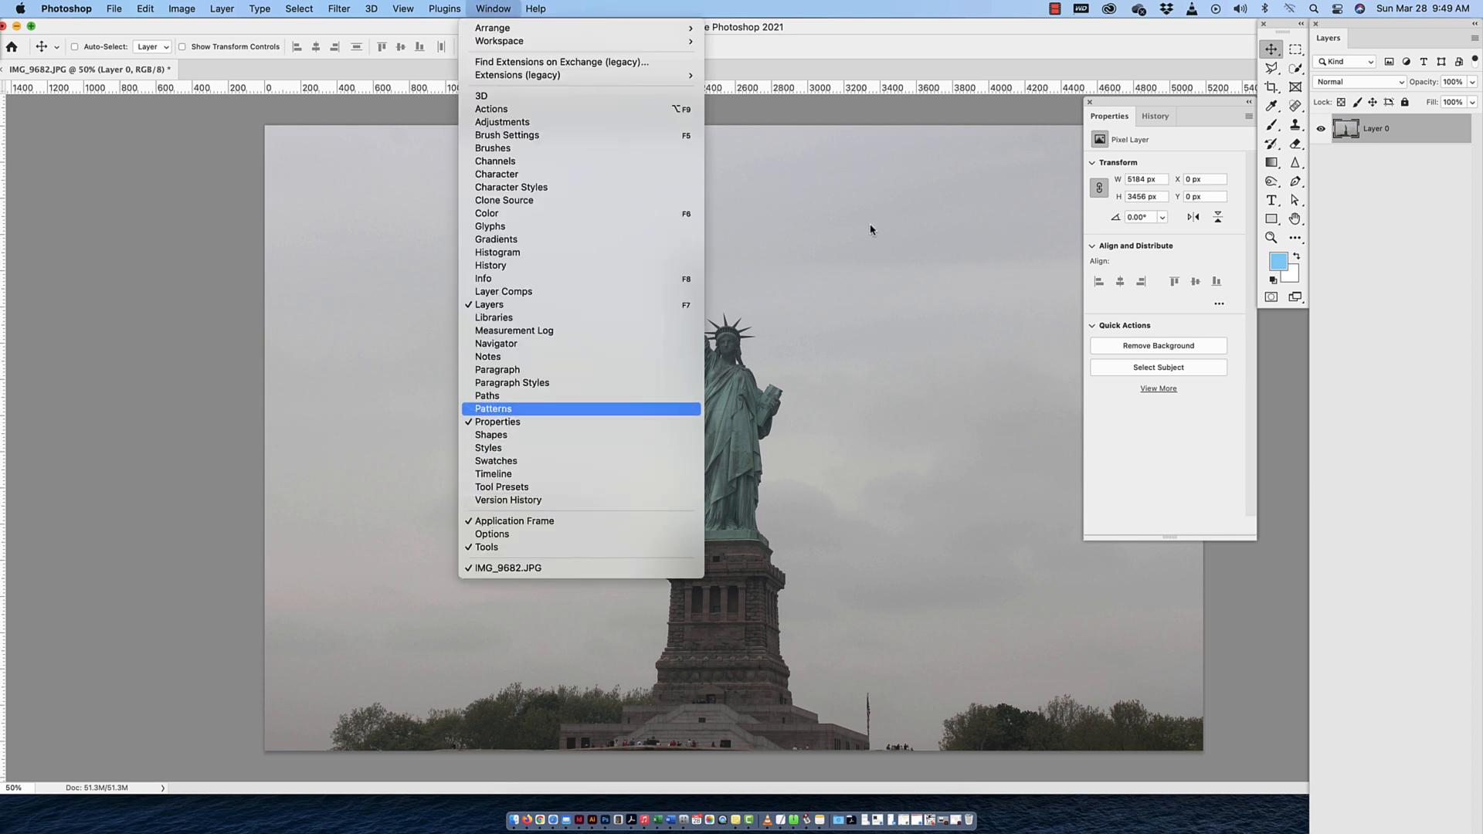
pyautogui.click(1255, 448)
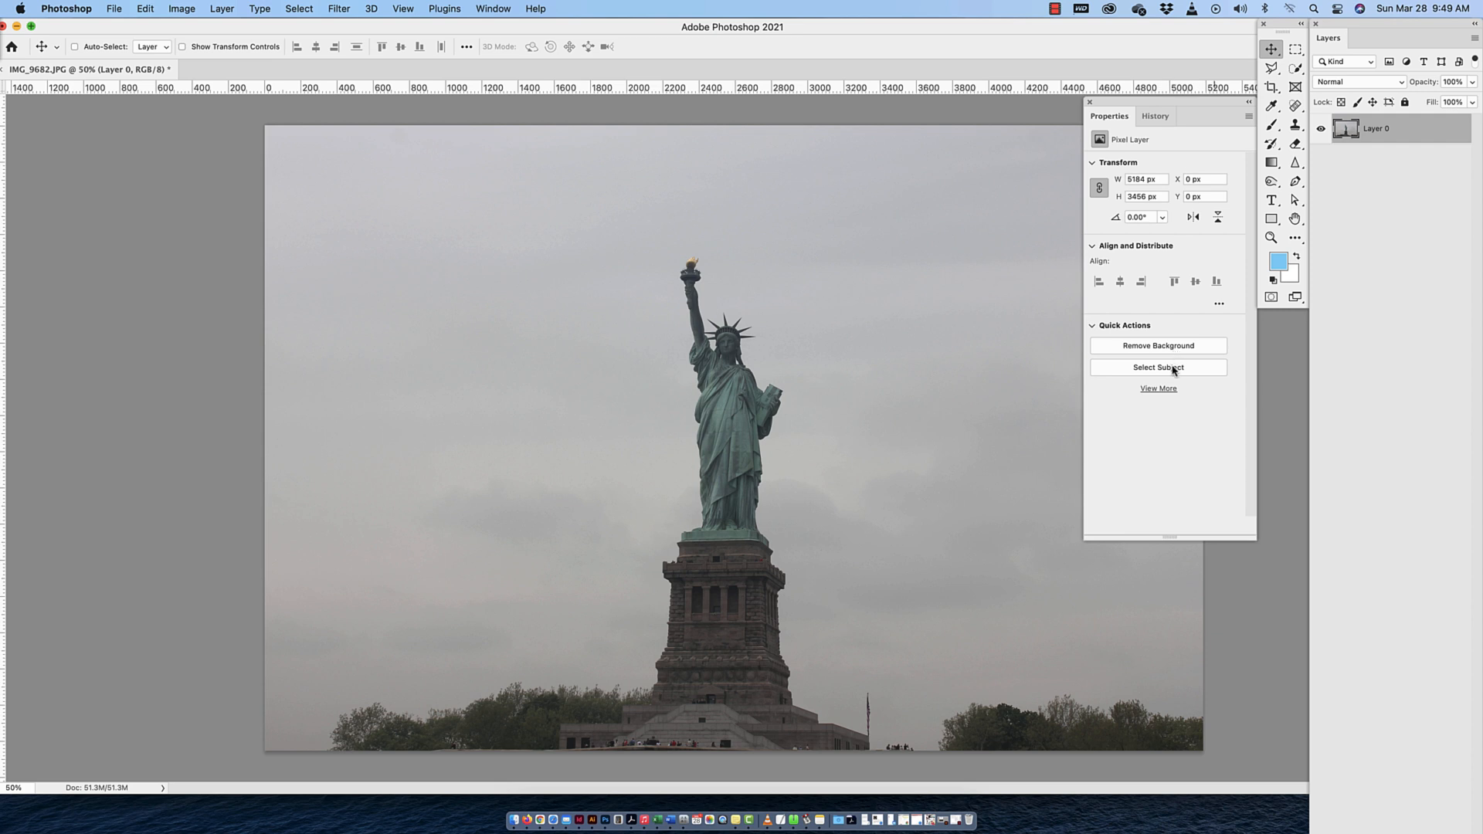
# Try selecting the statue, torch, pedestal base and tree line with the Quick Selection tool, and clear the selection
pyautogui.click(1295, 70)
pyautogui.click(1353, 82)
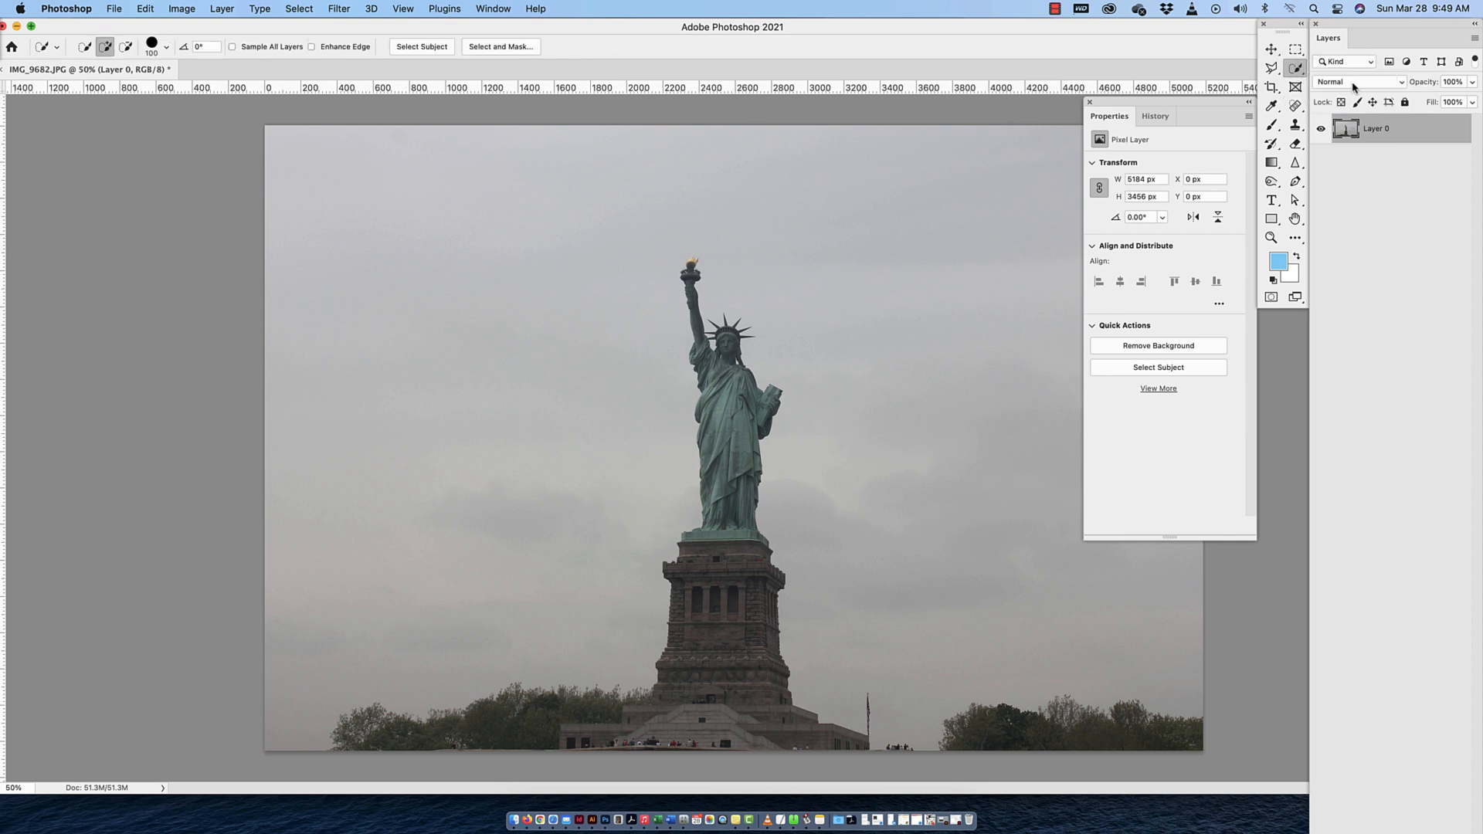
pyautogui.moveTo(724, 402); pyautogui.dragTo(718, 643)
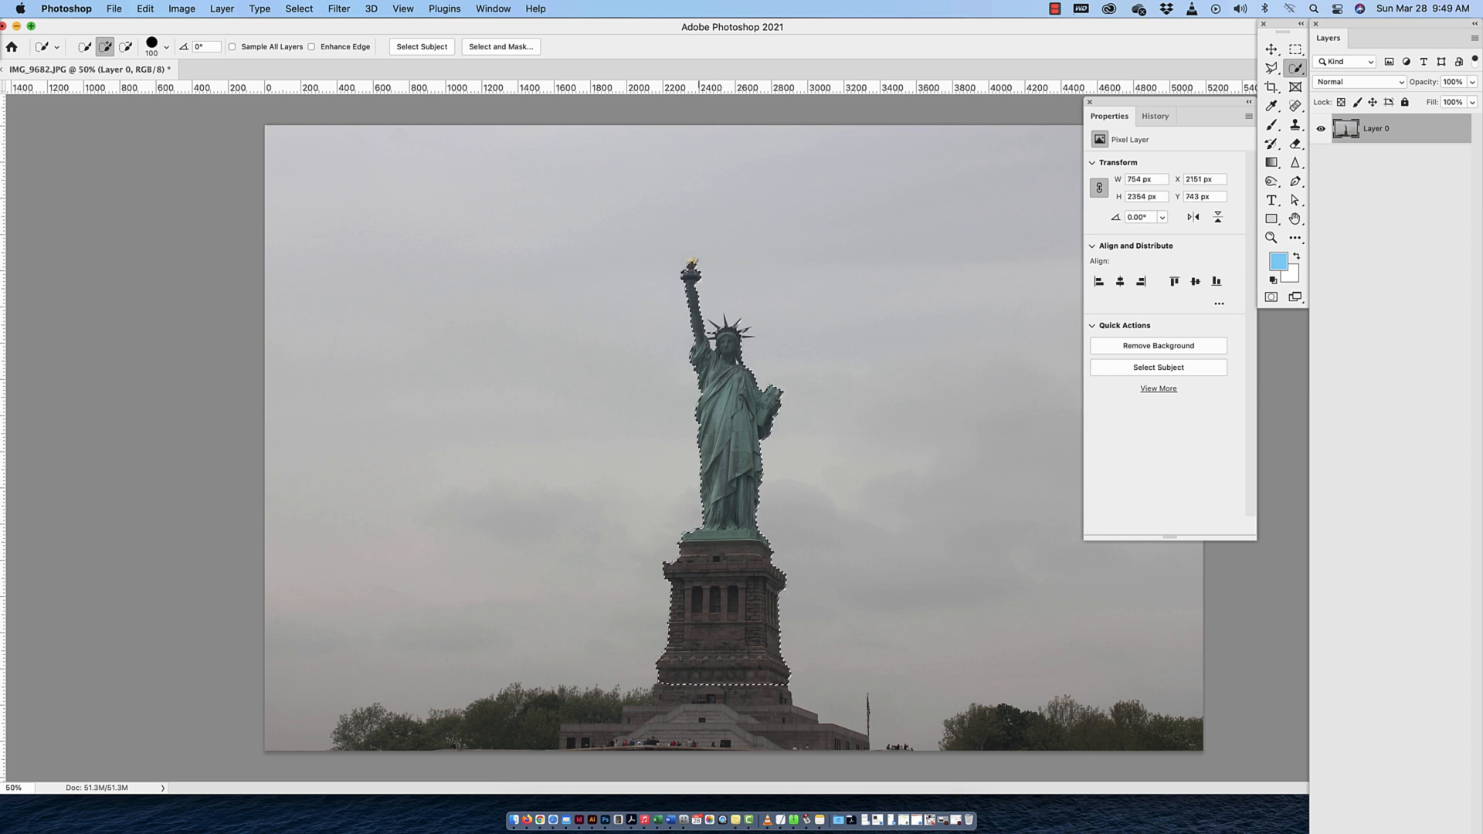
pyautogui.click(691, 263)
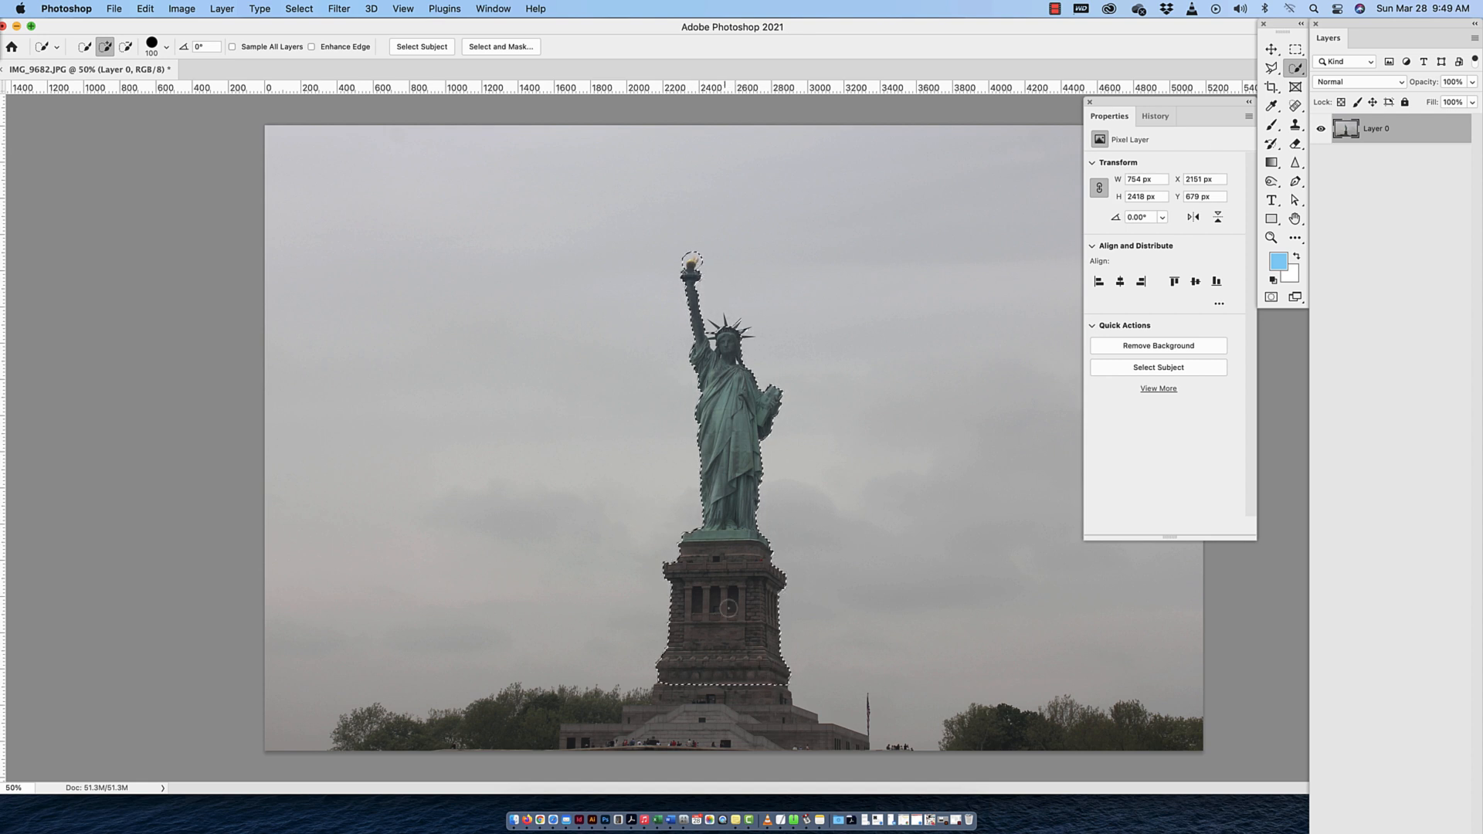
pyautogui.moveTo(676, 720); pyautogui.dragTo(495, 730)
pyautogui.moveTo(982, 730); pyautogui.dragTo(1108, 734)
pyautogui.click(1460, 224)
pyautogui.click(1429, 130)
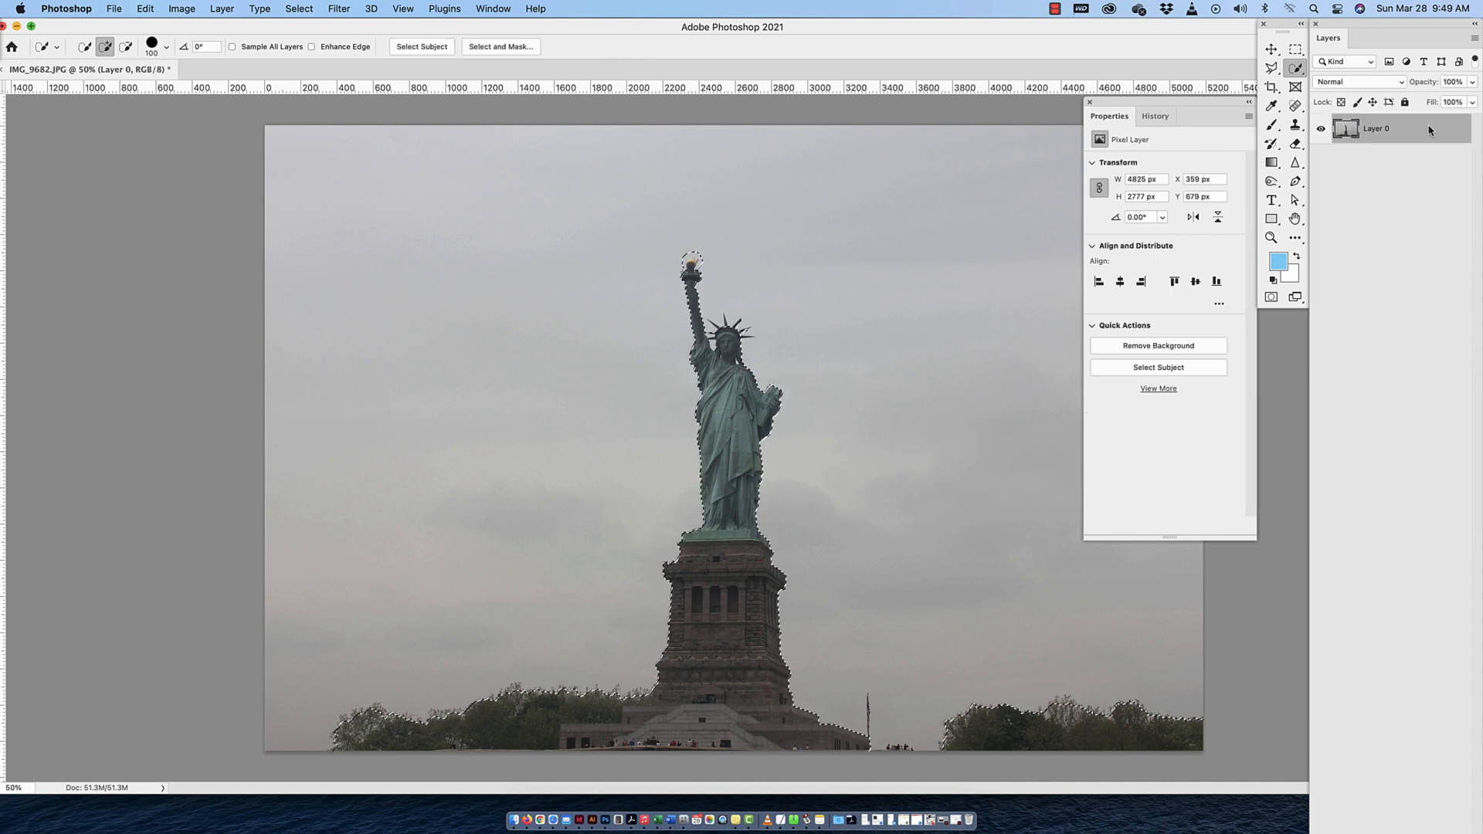
pyautogui.press('super+d')
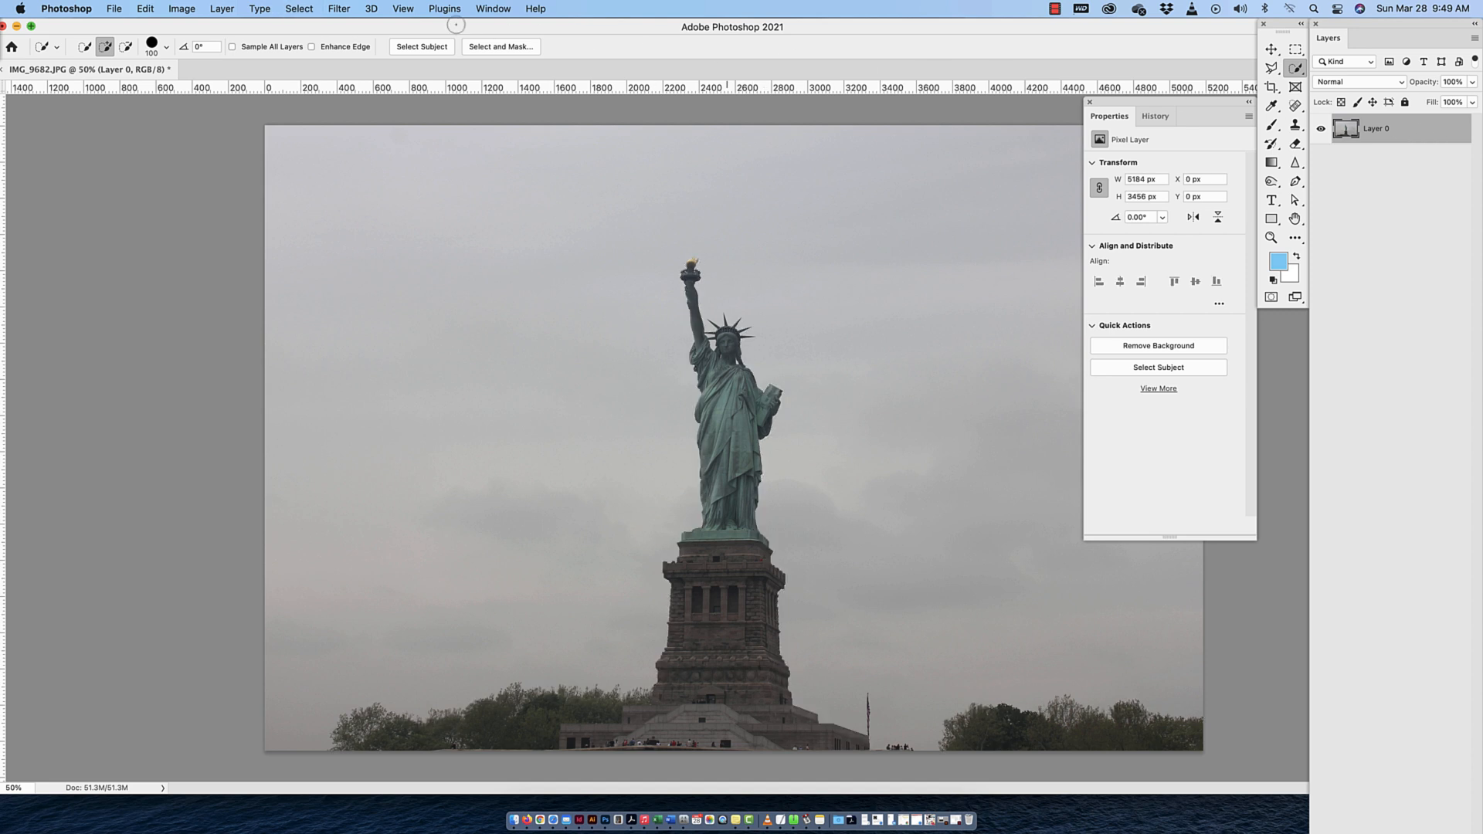
# Select the statue automatically with Select Subject and add the missing low wall beside the pedestal to the selection
pyautogui.click(296, 9)
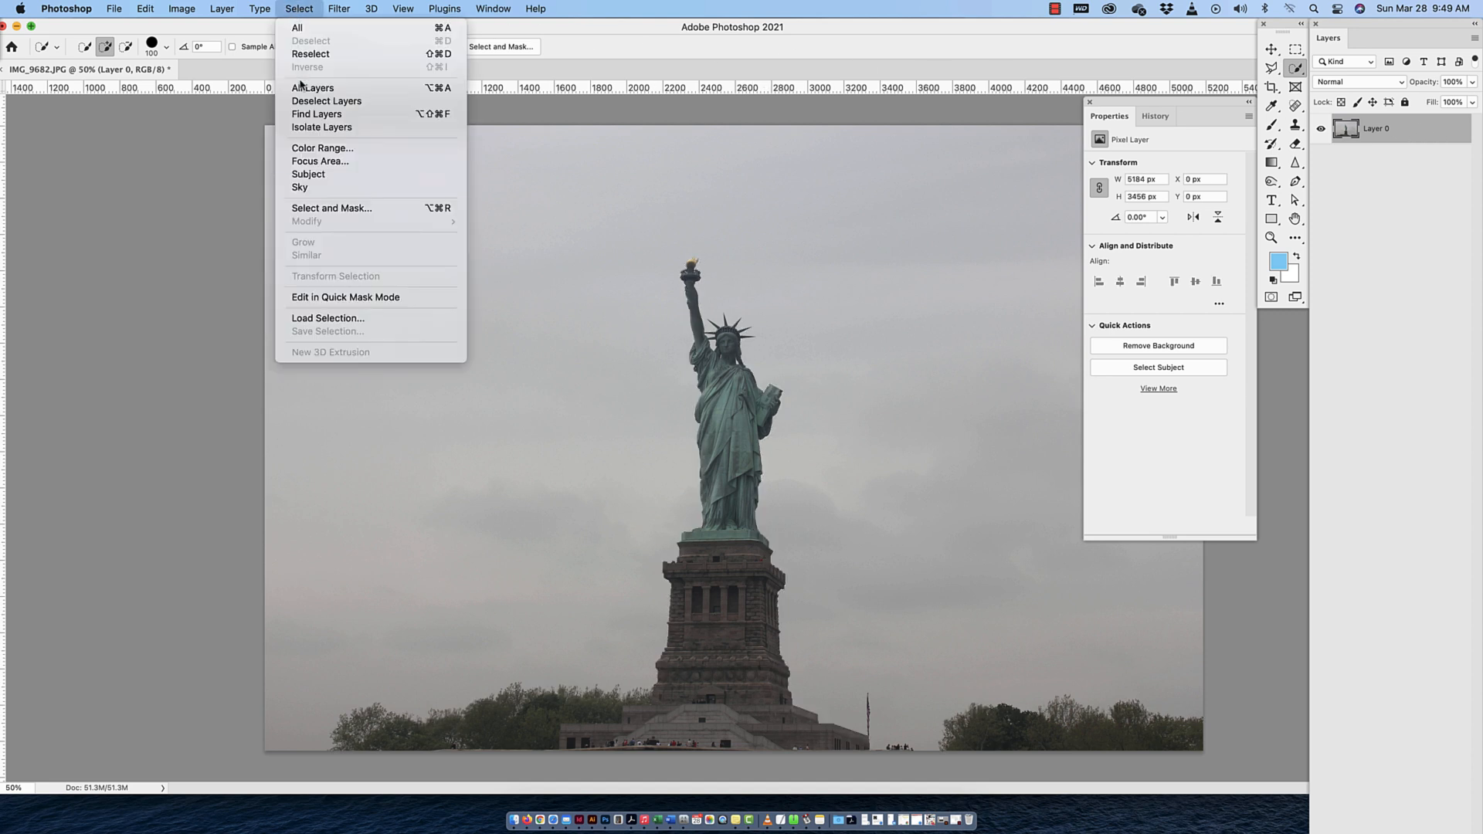
pyautogui.click(307, 174)
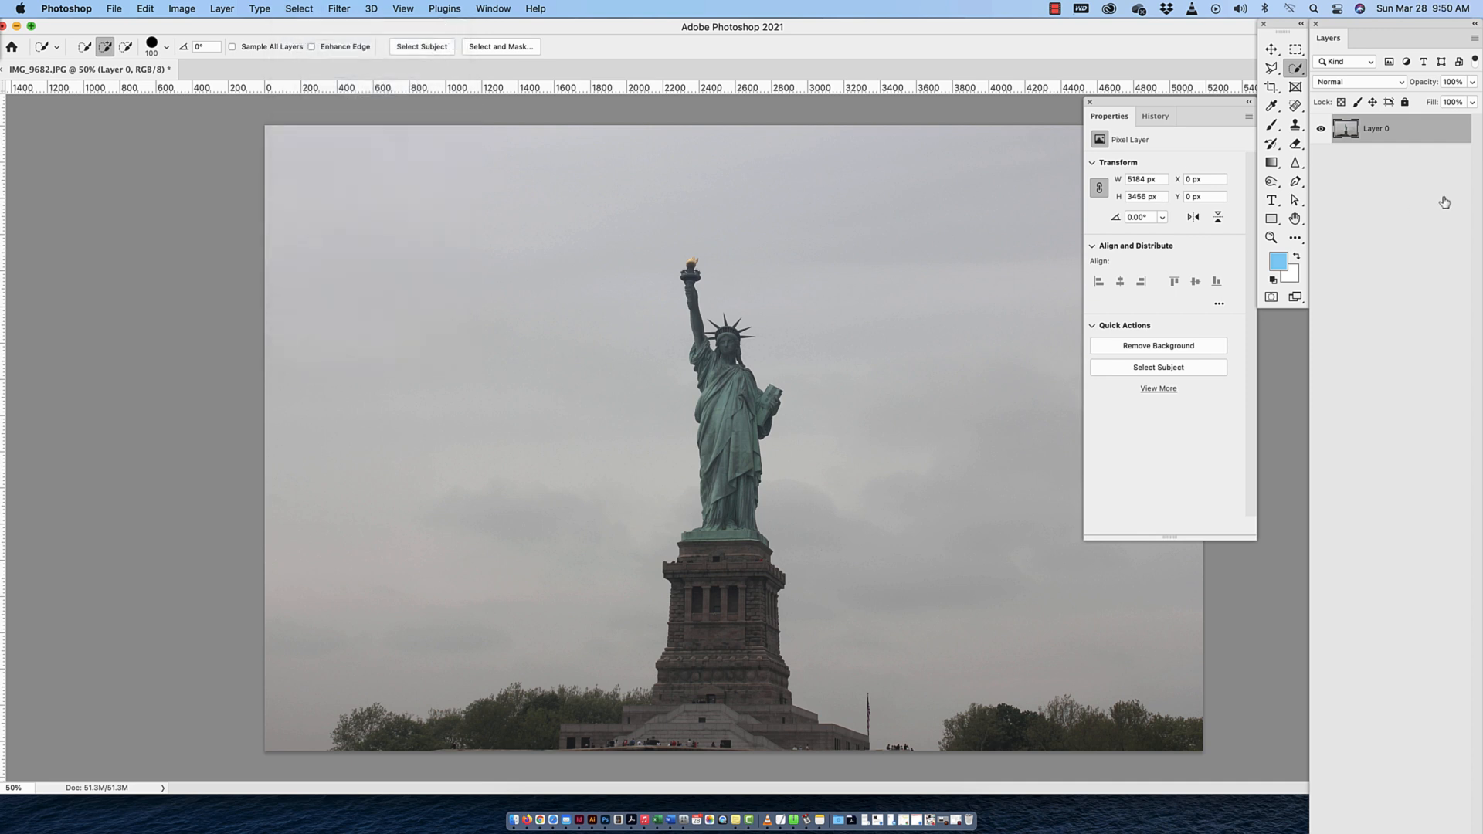
pyautogui.click(1166, 373)
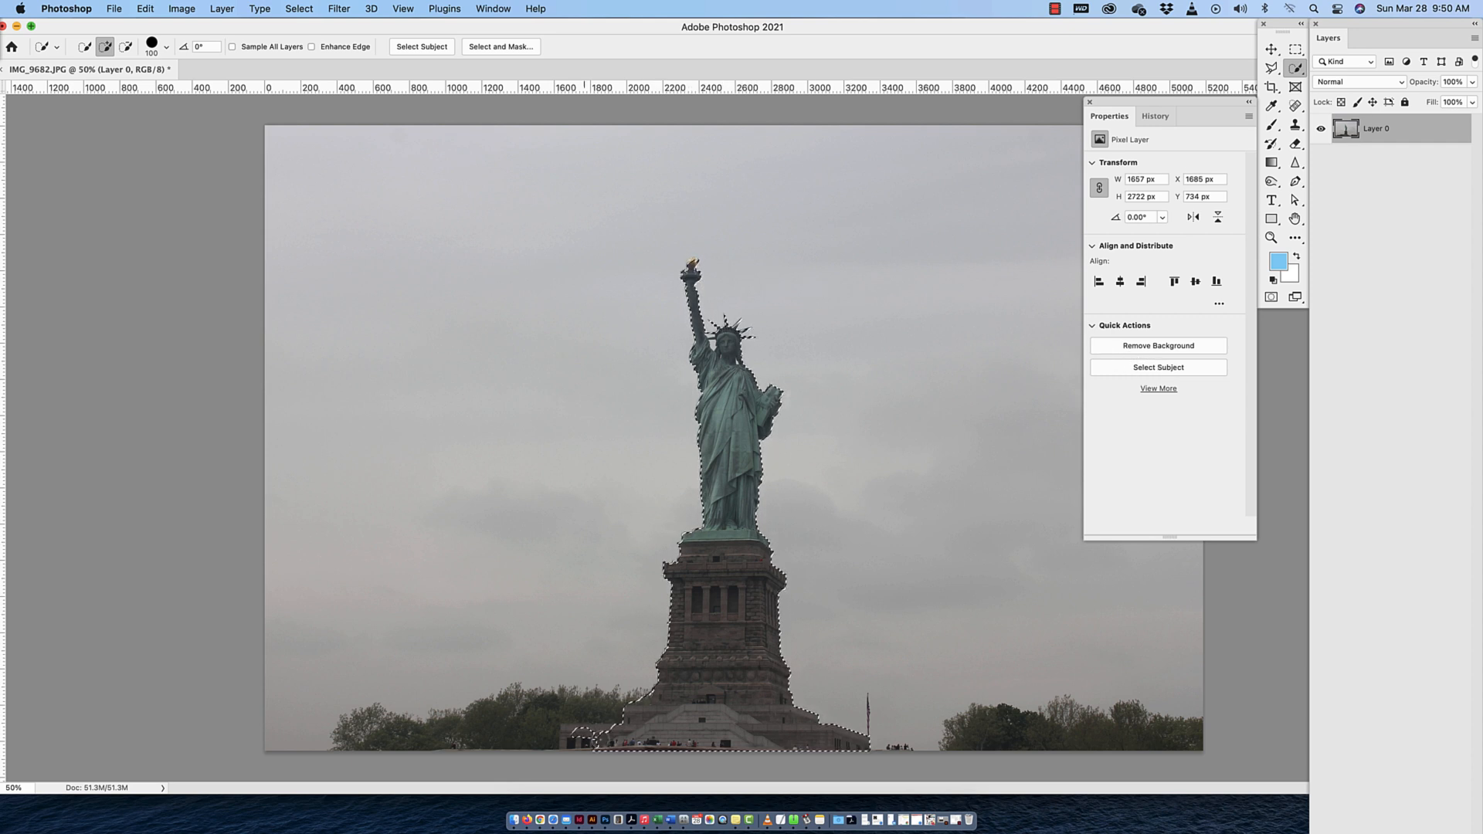
pyautogui.click(573, 740)
pyautogui.moveTo(573, 739); pyautogui.dragTo(612, 735)
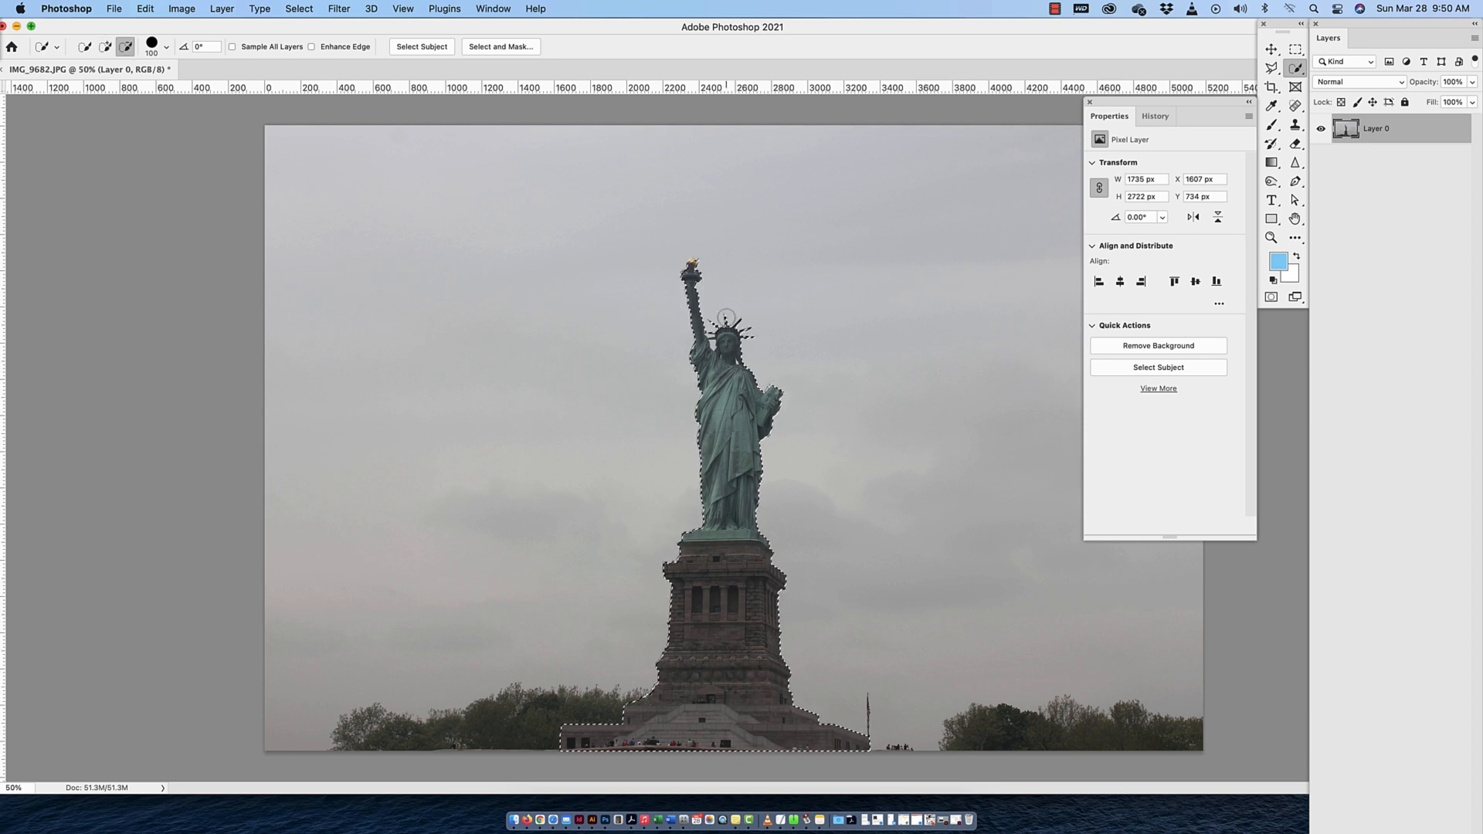
# Refine the selection around the torch flame with a 9 px Quick Selection brush, adding the flame and subtracting the surrounding sky
pyautogui.scroll(10, 726, 317)
pyautogui.scroll(3, 726, 316)
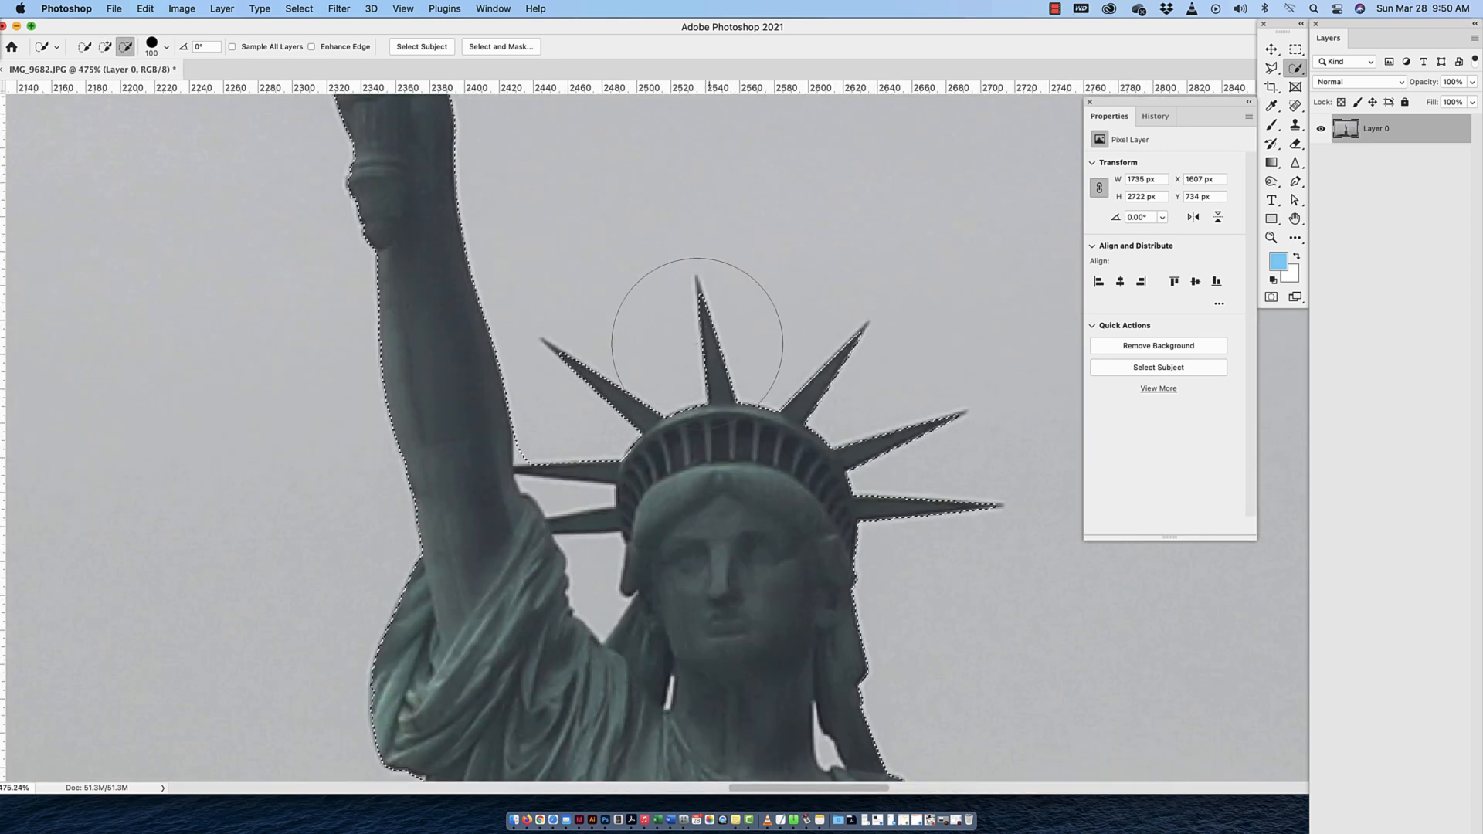
pyautogui.scroll(10, 691, 285)
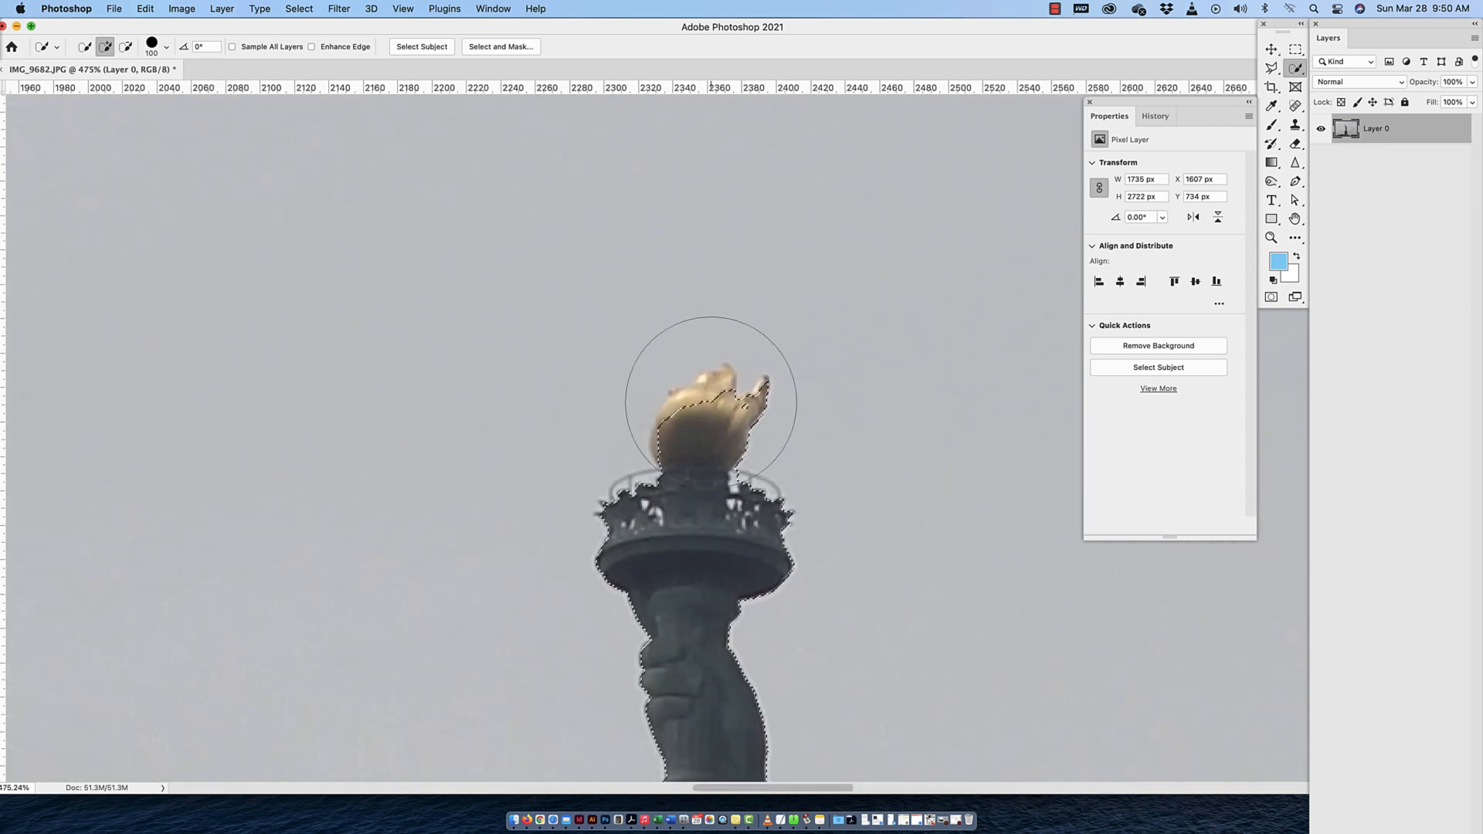
pyautogui.press('[')
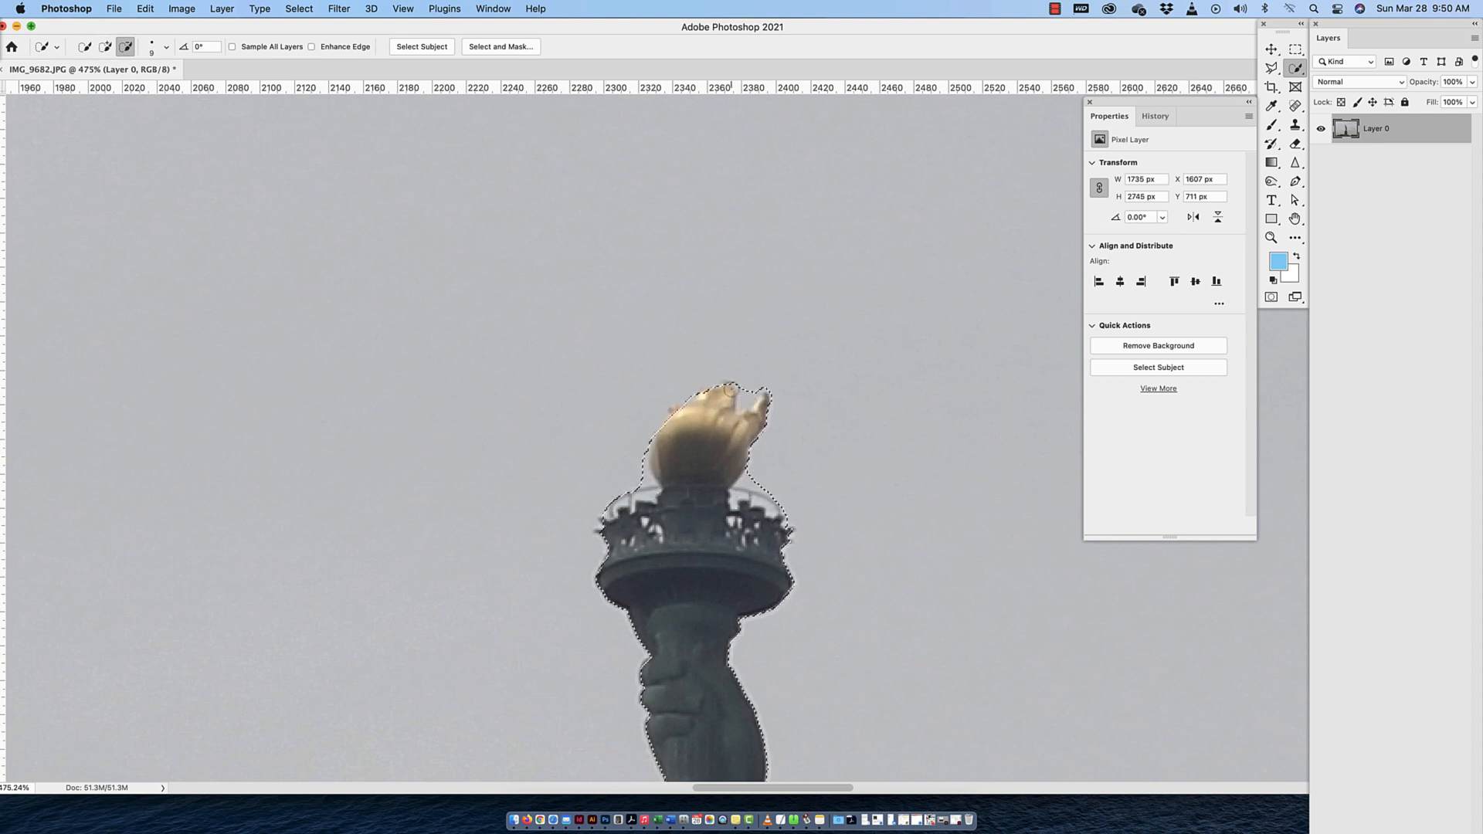
pyautogui.keyDown('alt'); pyautogui.click(730, 388); pyautogui.keyUp('alt')
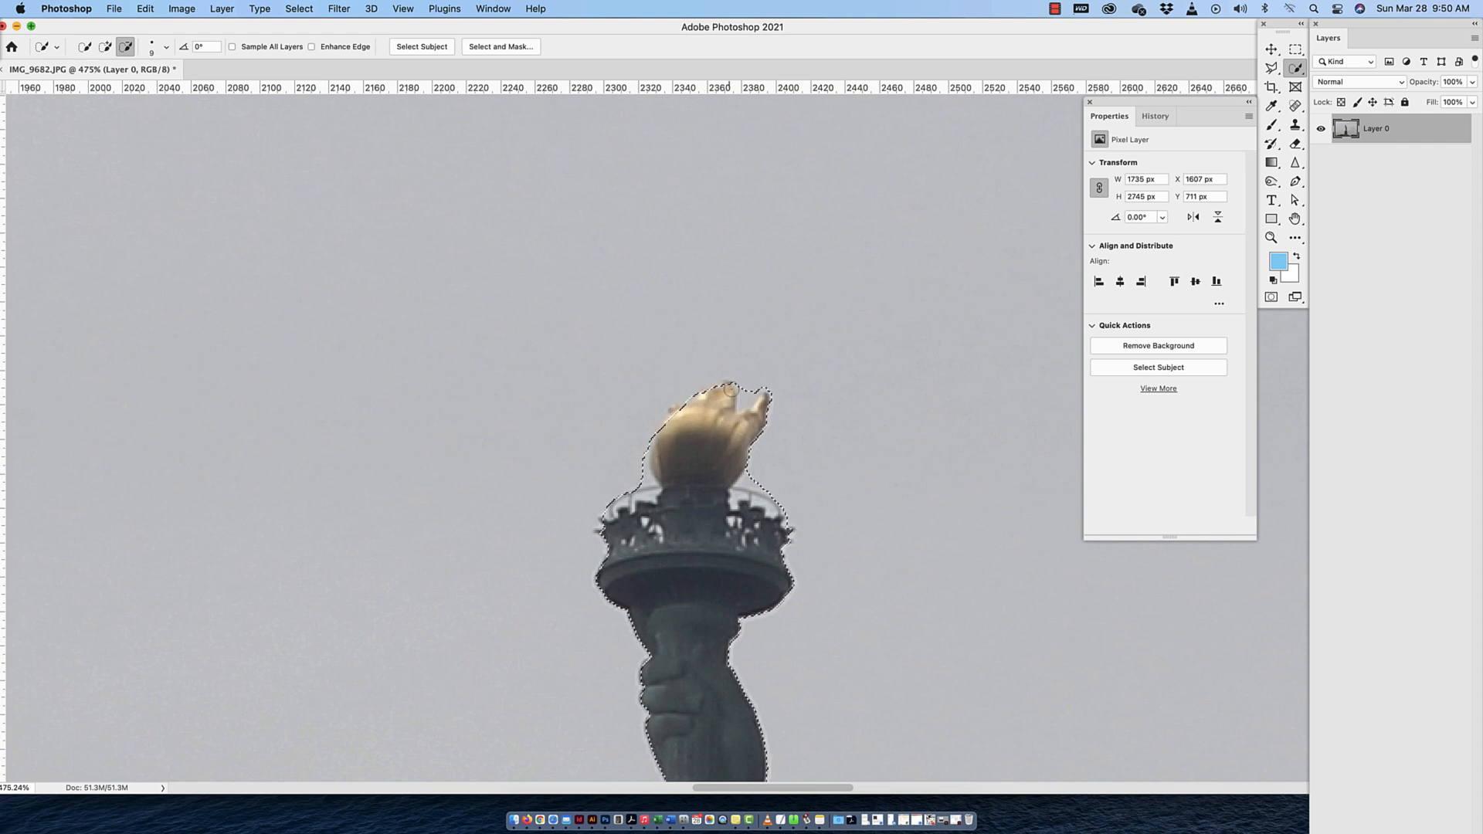
pyautogui.click(744, 394)
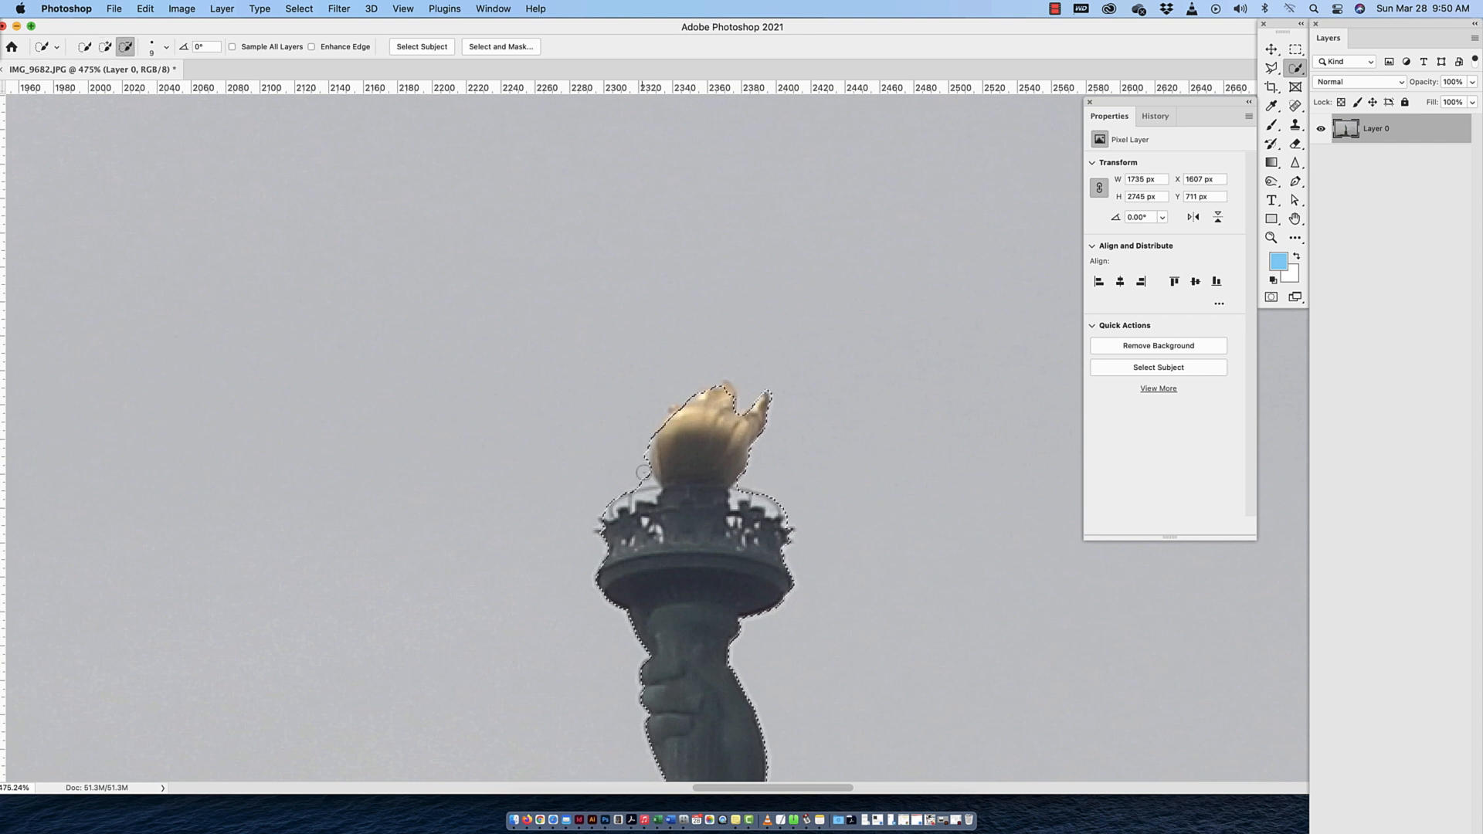
pyautogui.moveTo(641, 482)
pyautogui.mouseDown()
pyautogui.moveTo(642, 456)
pyautogui.moveTo(645, 477)
pyautogui.moveTo(611, 487)
pyautogui.moveTo(617, 464)
pyautogui.mouseUp()
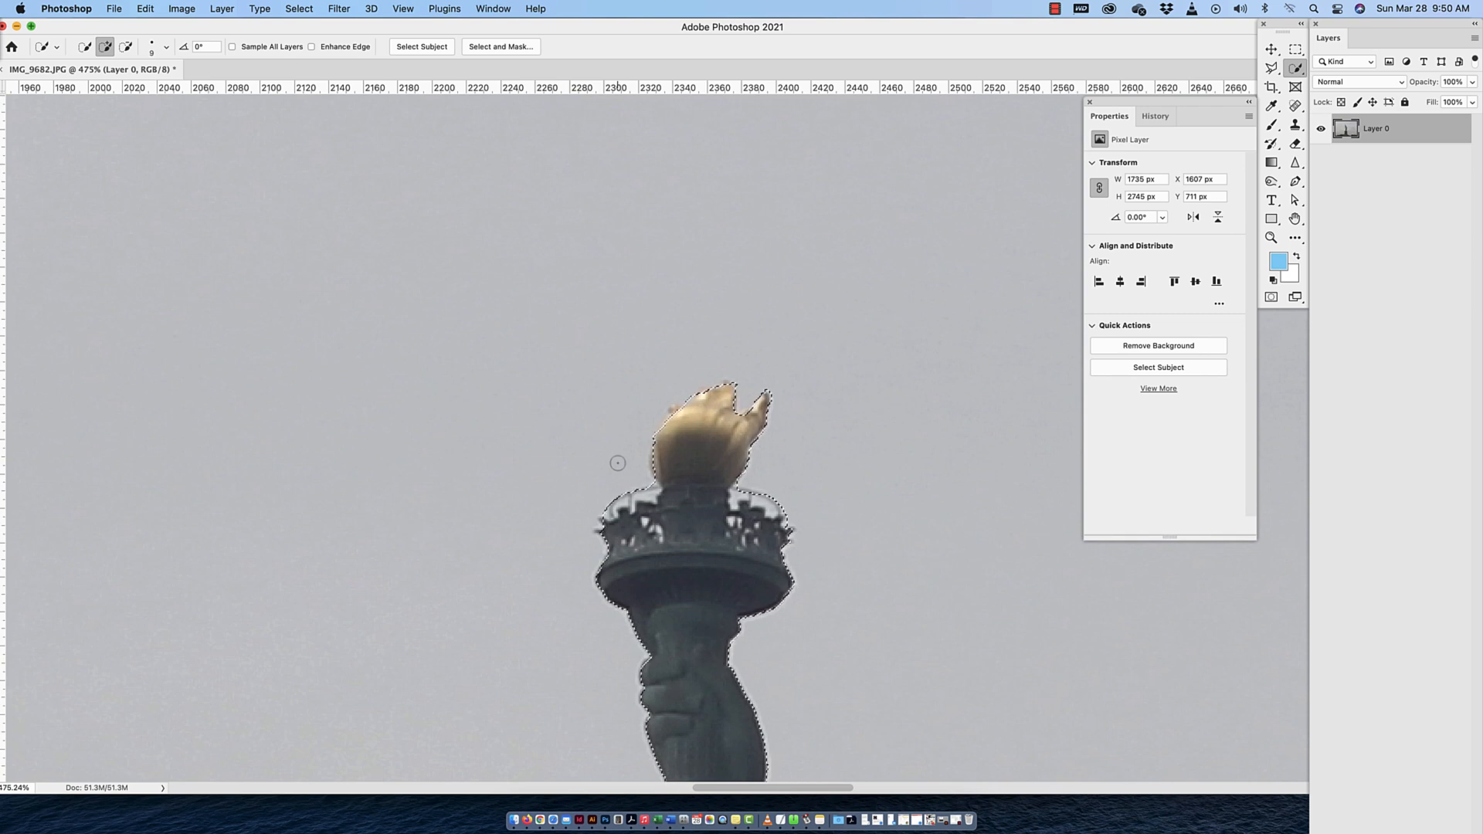
pyautogui.press('super+minus')
pyautogui.press('super+minus')
pyautogui.press('super+minus')
pyautogui.press('super+minus')
pyautogui.press('super+minus')
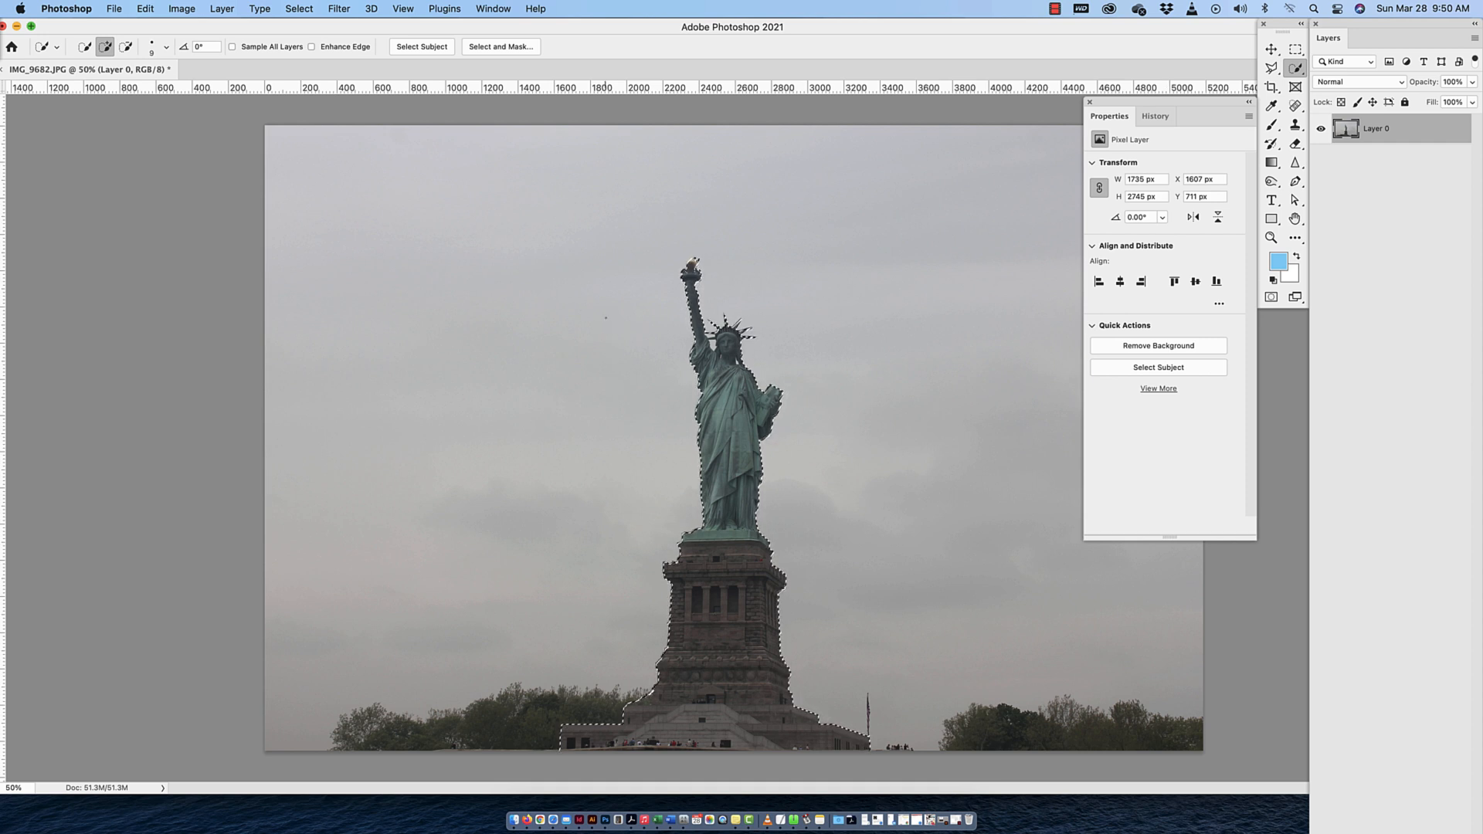
# Add a layer mask to Layer 0 from the statue selection and move the Properties panel clear of the photo
pyautogui.doubleClick(1373, 28)
pyautogui.click(1455, 44)
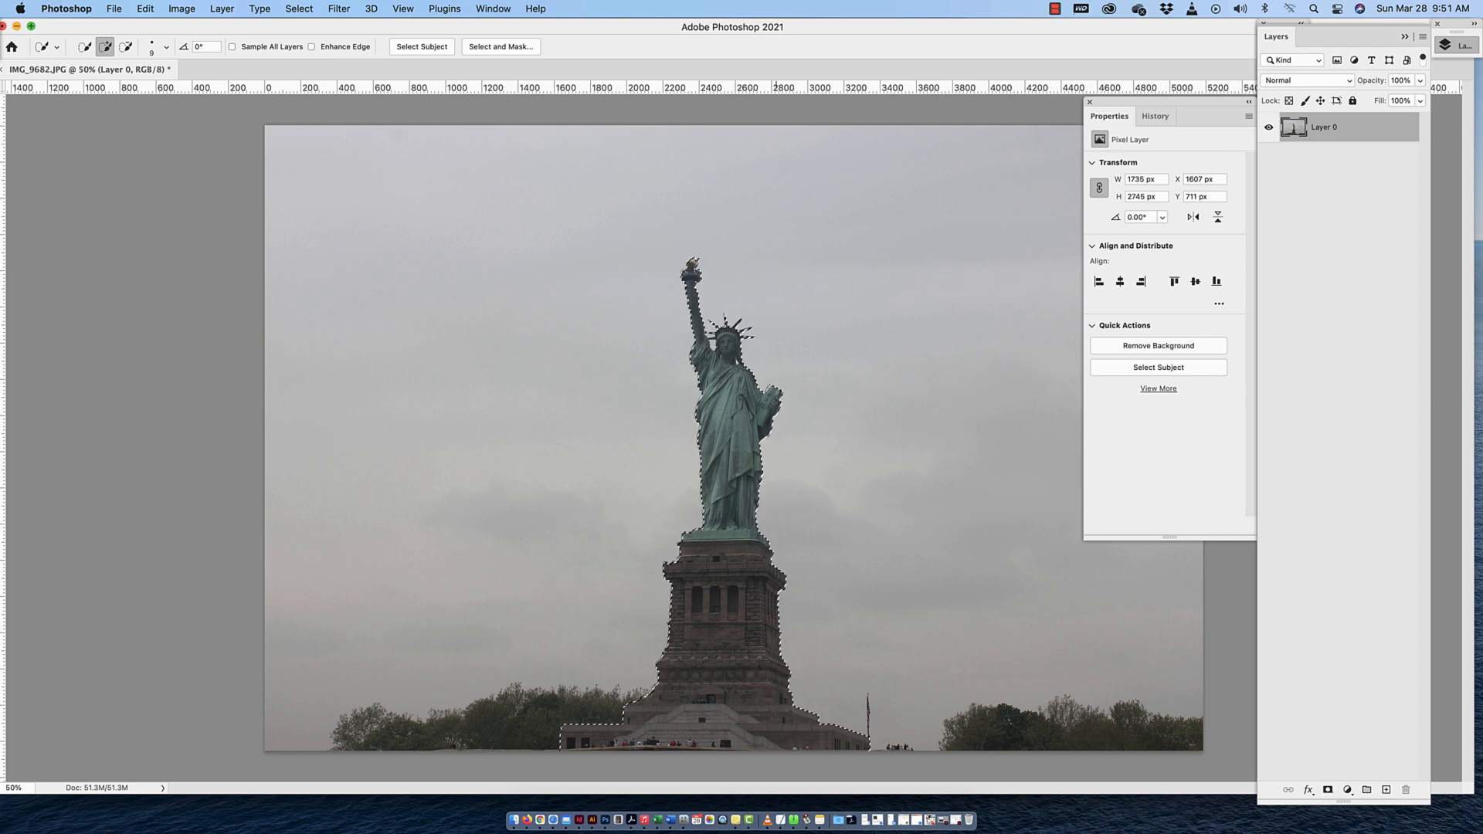
pyautogui.click(1328, 789)
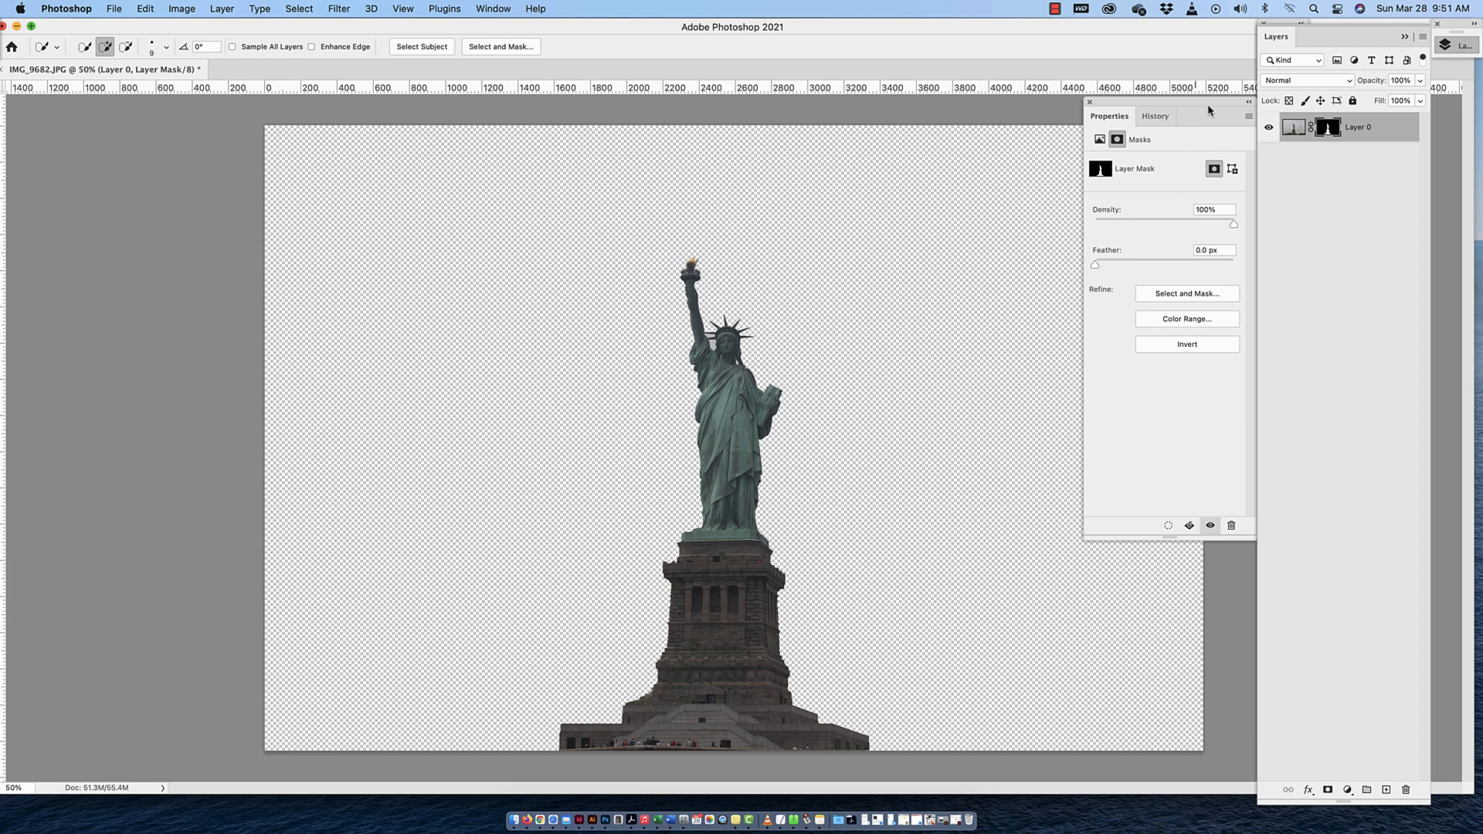
pyautogui.moveTo(1208, 111); pyautogui.dragTo(1159, 229)
pyautogui.moveTo(1368, 40); pyautogui.dragTo(1423, 36)
# Try hiding the statue by painting black on the layer mask with a 600 px brush, and undo the stroke
pyautogui.click(1272, 124)
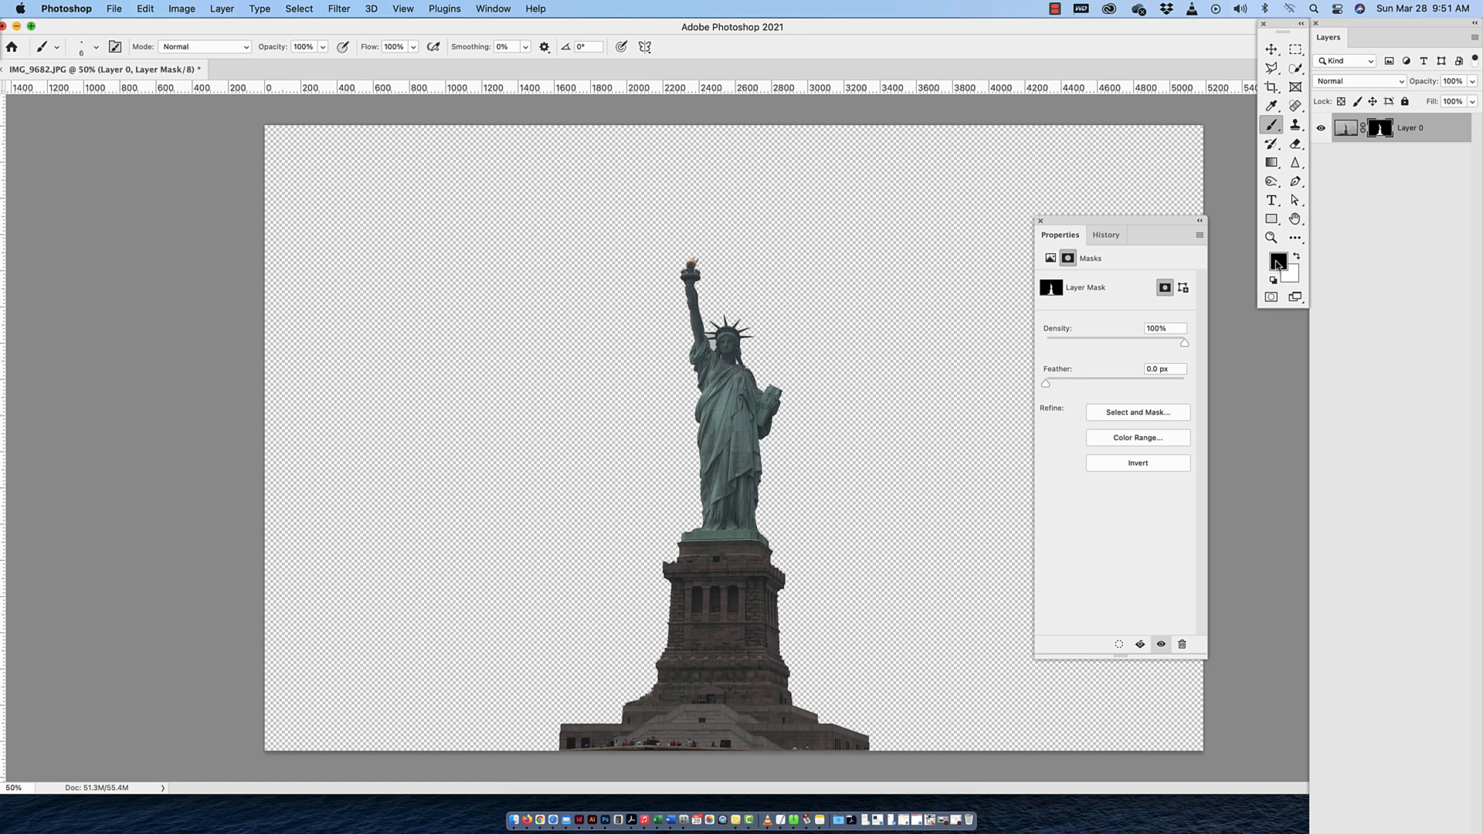
pyautogui.click(1278, 263)
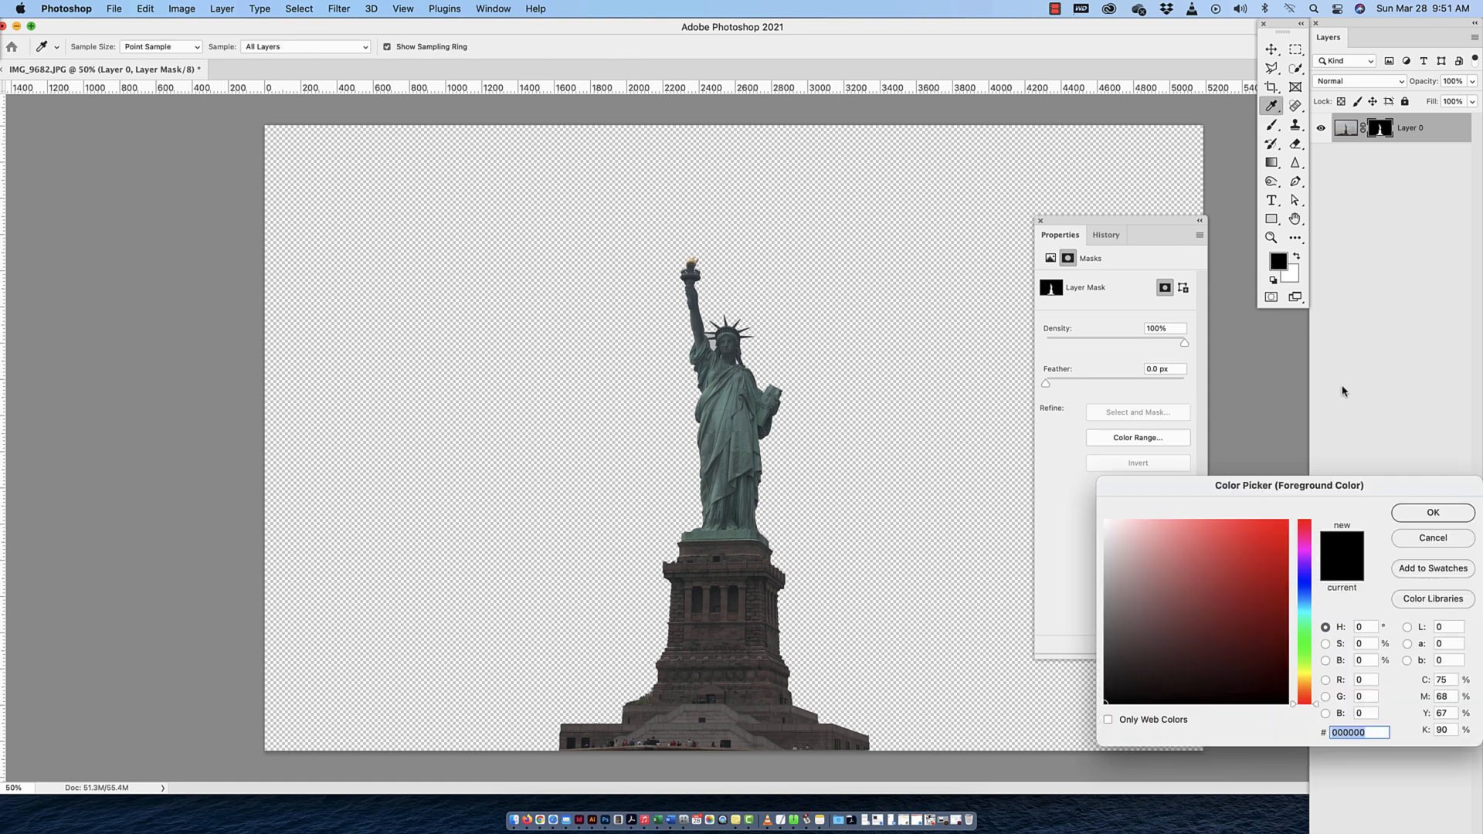
pyautogui.click(1429, 538)
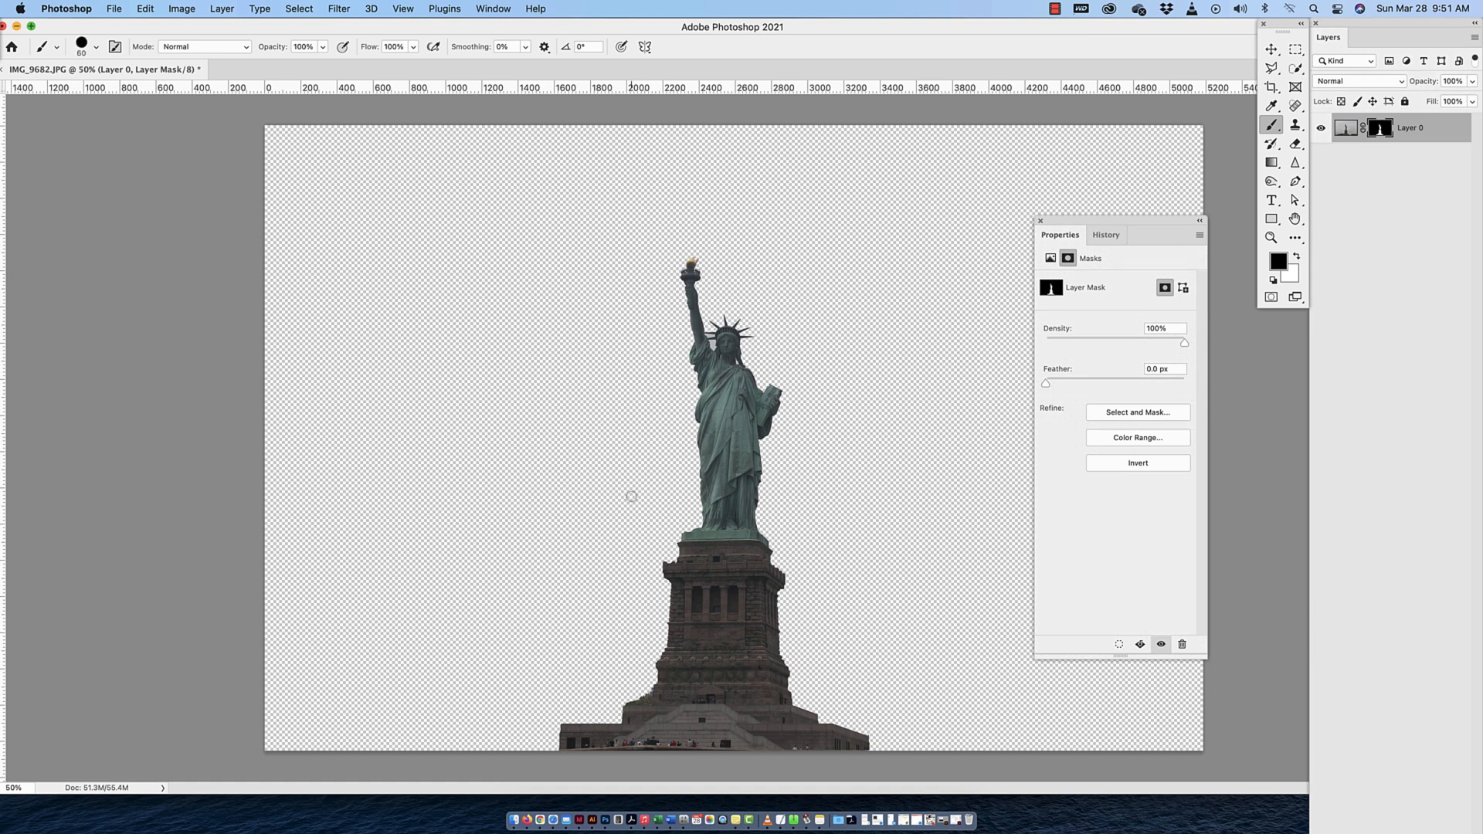
pyautogui.press(']')
pyautogui.press(']')
pyautogui.press(']')
pyautogui.press(']')
pyautogui.press(']')
pyautogui.press(']')
pyautogui.press(']')
pyautogui.press(']')
pyautogui.press(']')
pyautogui.press(']')
pyautogui.press(']')
pyautogui.press(']')
pyautogui.press(']')
pyautogui.moveTo(733, 363); pyautogui.dragTo(708, 618)
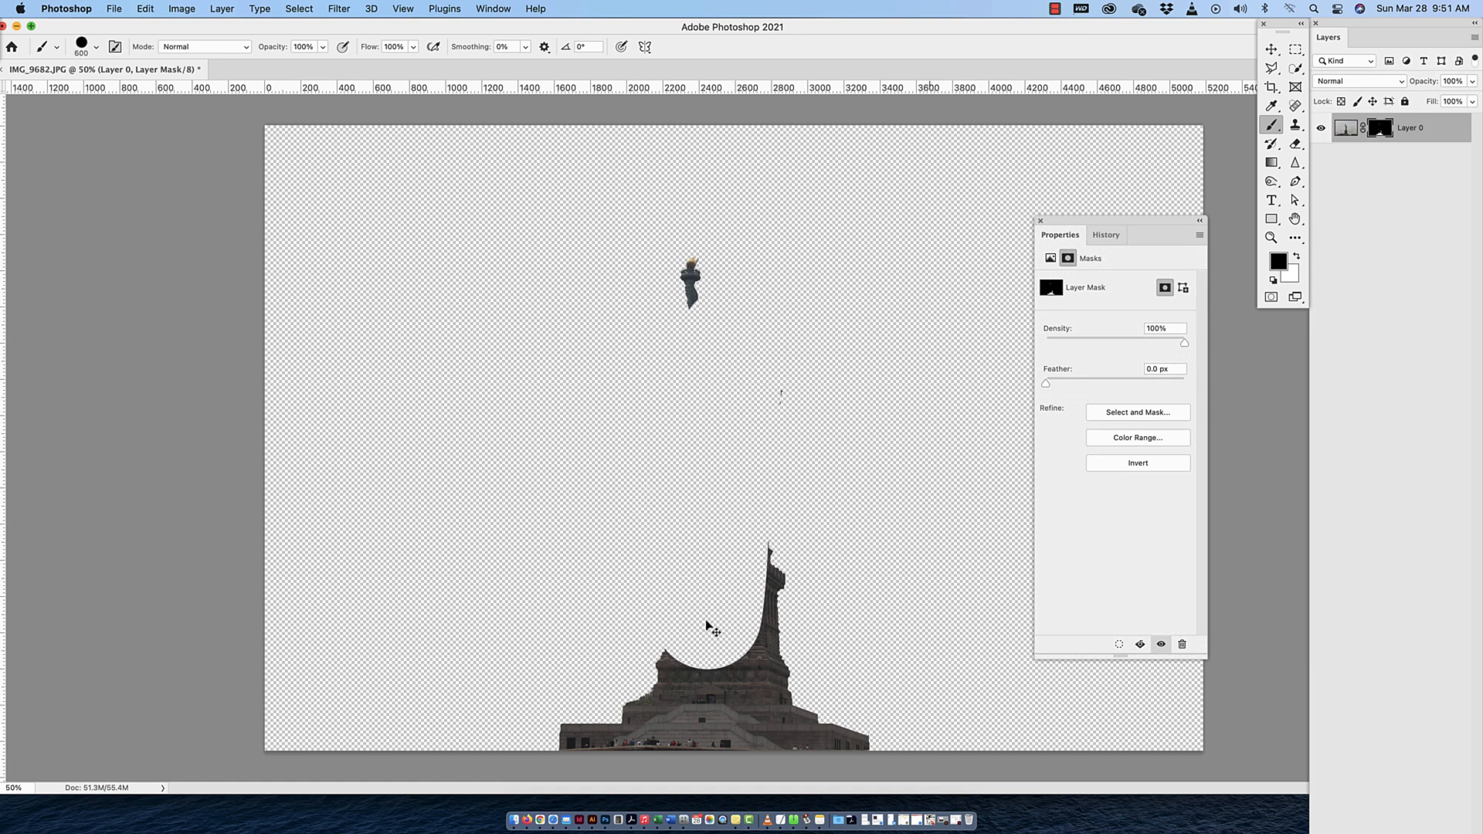
pyautogui.press('super+z')
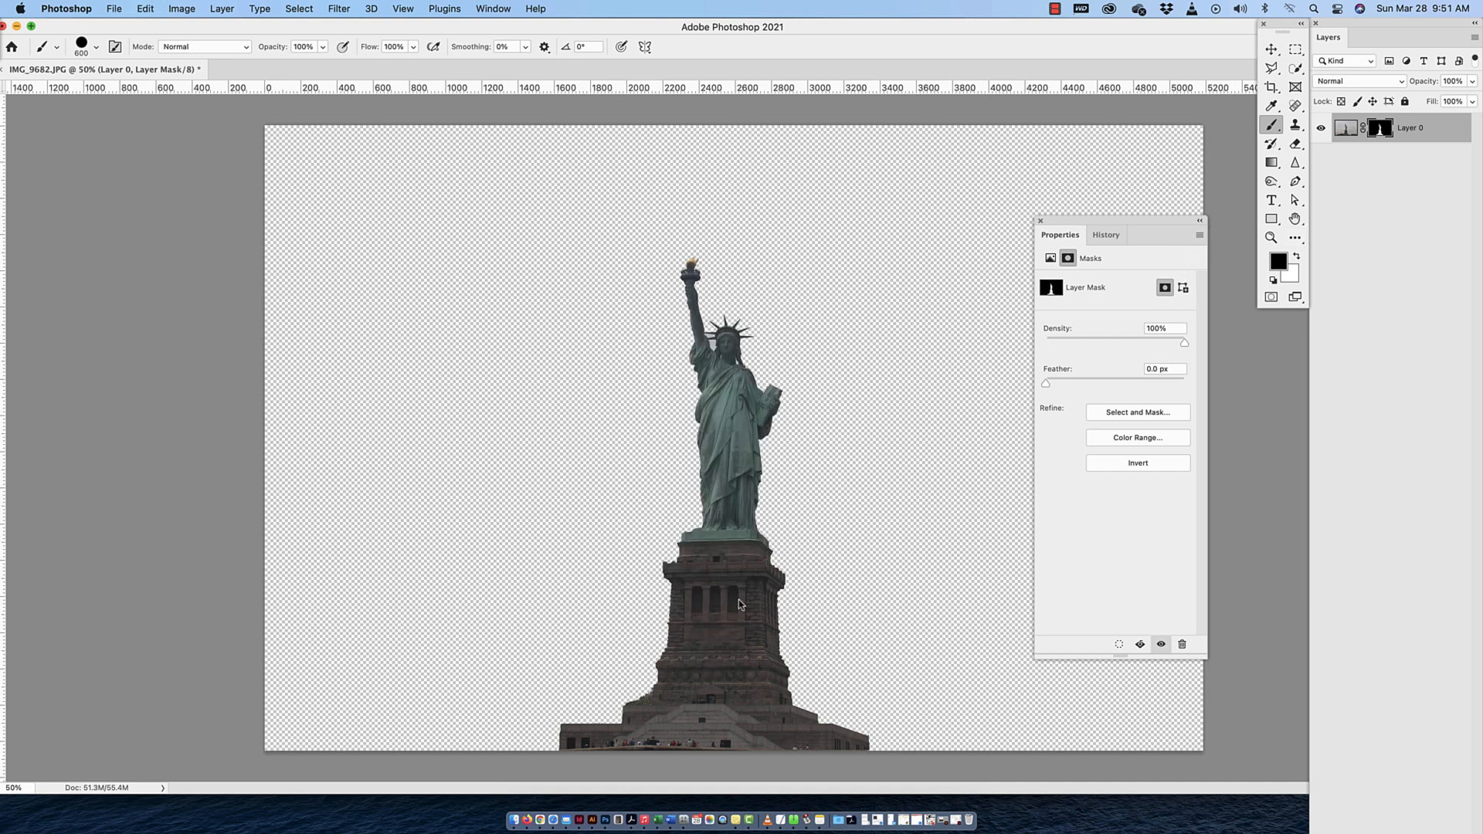
# Try painting white on the layer mask across the statue and hidden sky, and undo the stroke
pyautogui.press('x')
pyautogui.moveTo(593, 494)
pyautogui.mouseDown()
pyautogui.moveTo(675, 482)
pyautogui.moveTo(951, 499)
pyautogui.mouseUp()
pyautogui.press('super+z')
# Undo the layer mask on Layer 0 and clear the statue selection
pyautogui.click(1271, 48)
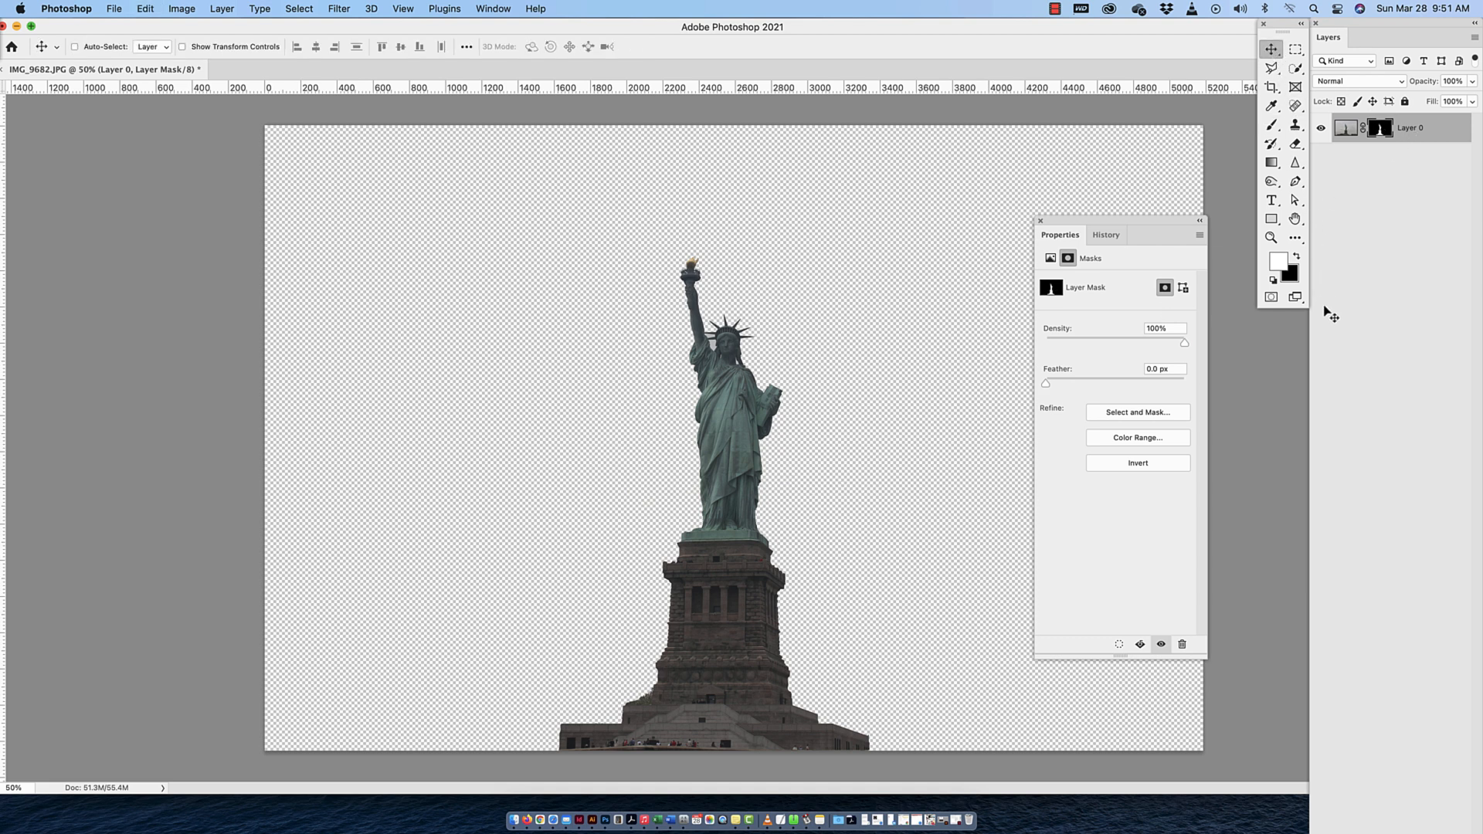
pyautogui.press('super+z')
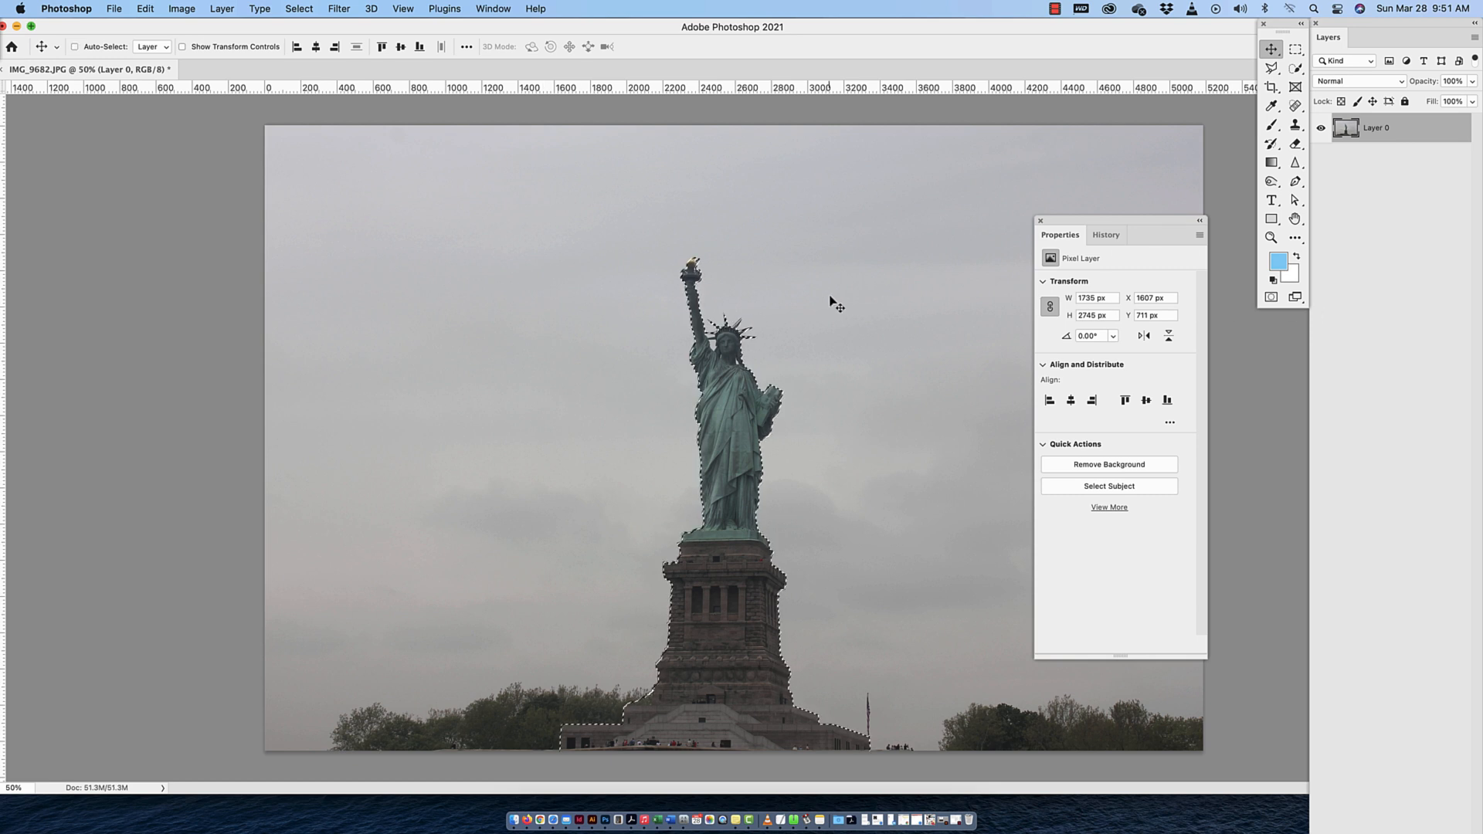
pyautogui.press('super+d')
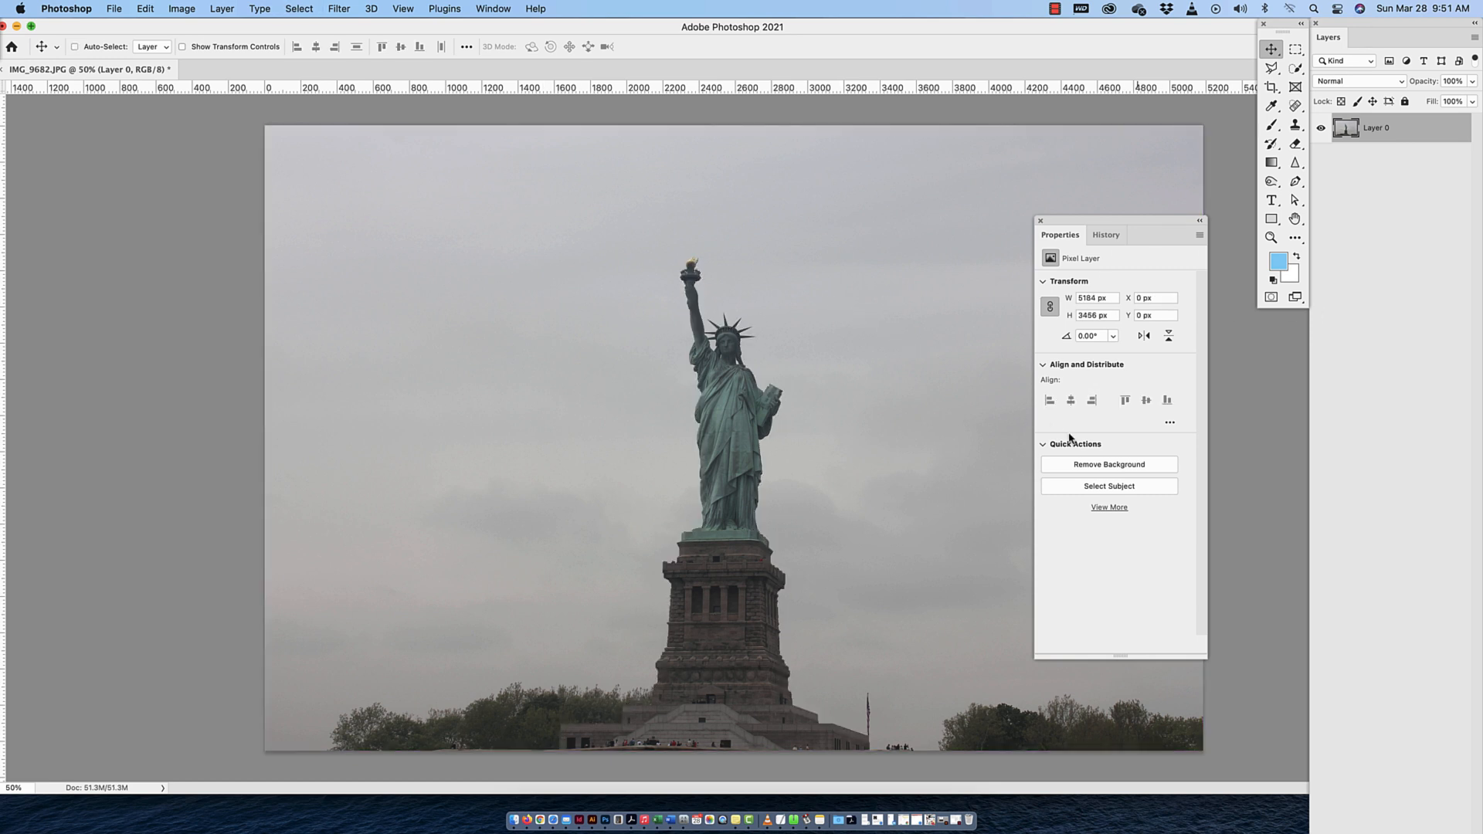
# Try the Remove Background and Select Subject quick actions on Layer 0, undoing each background removal and clearing the subject selection
pyautogui.click(1122, 465)
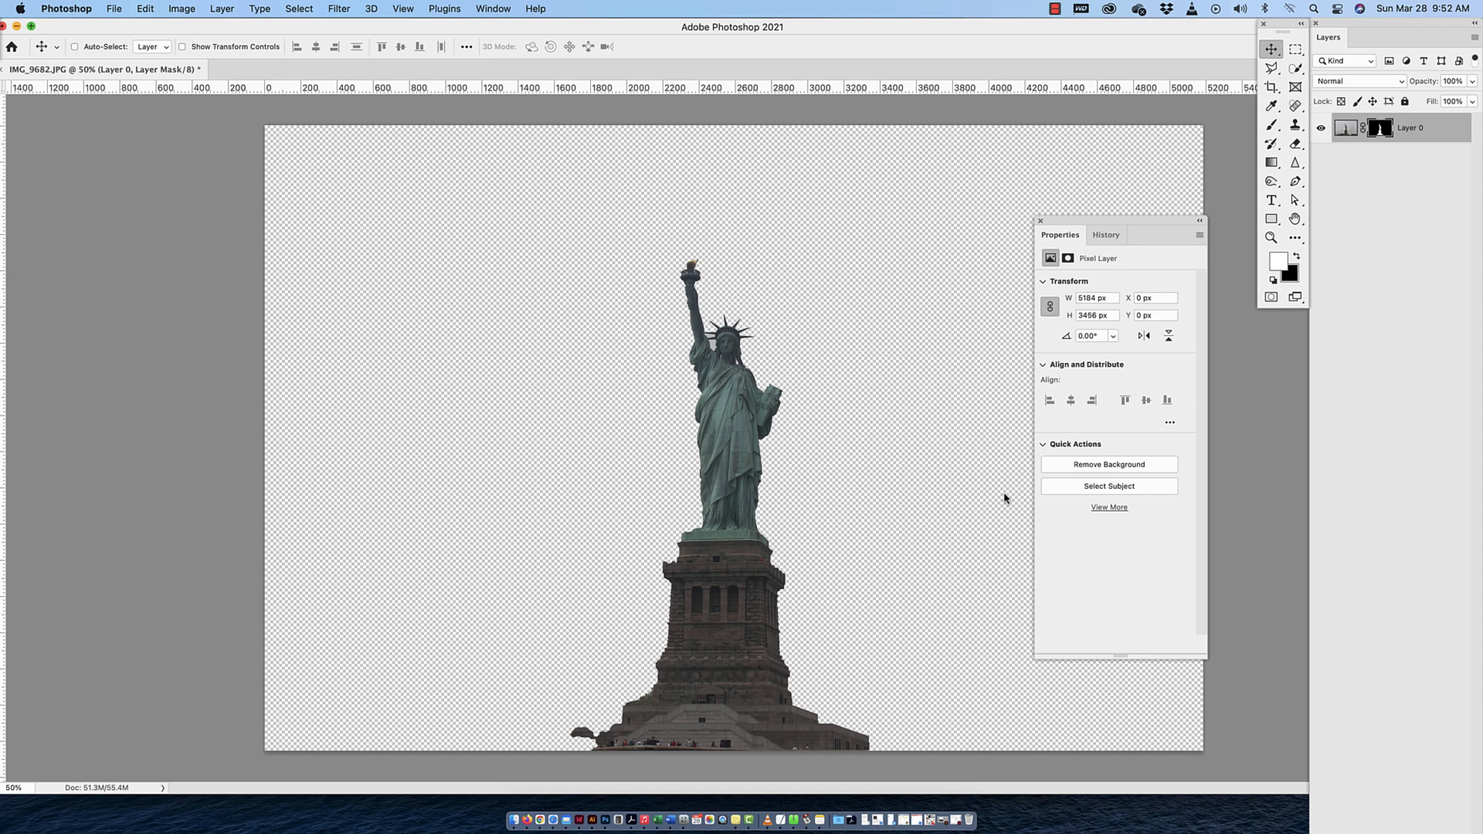
pyautogui.press('super+z')
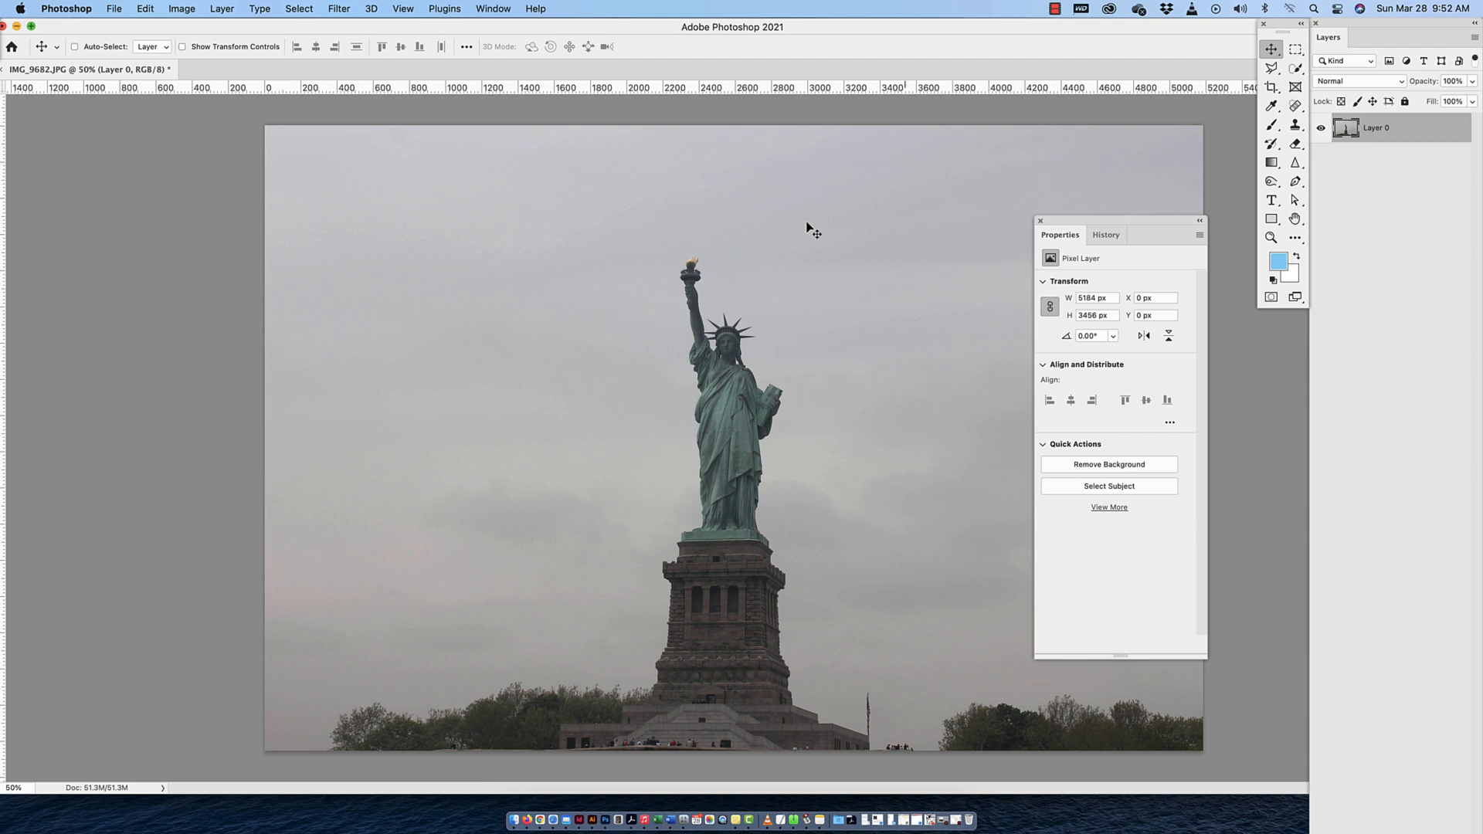
pyautogui.click(1113, 465)
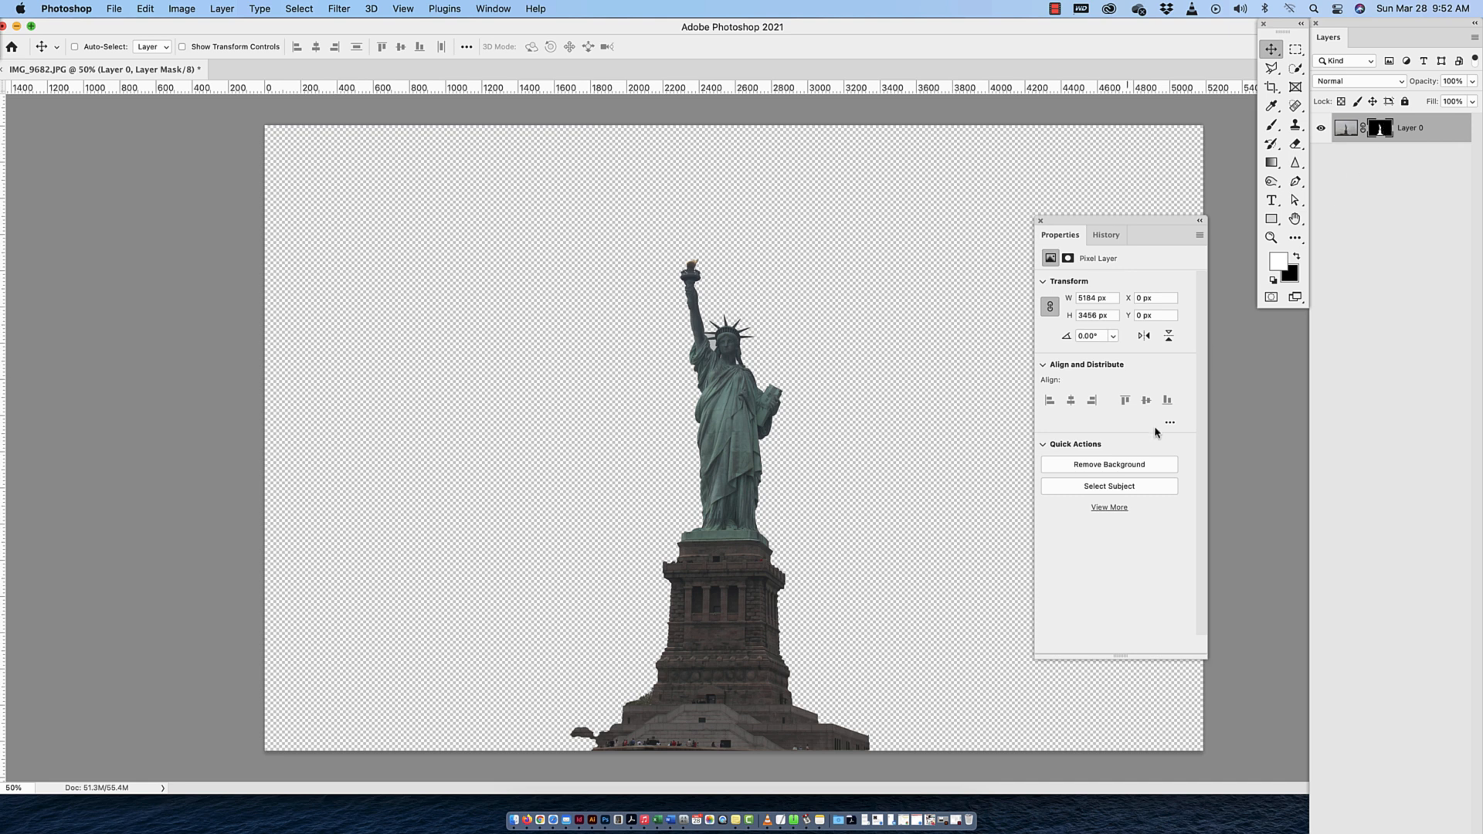
pyautogui.press('super+z')
pyautogui.click(1116, 486)
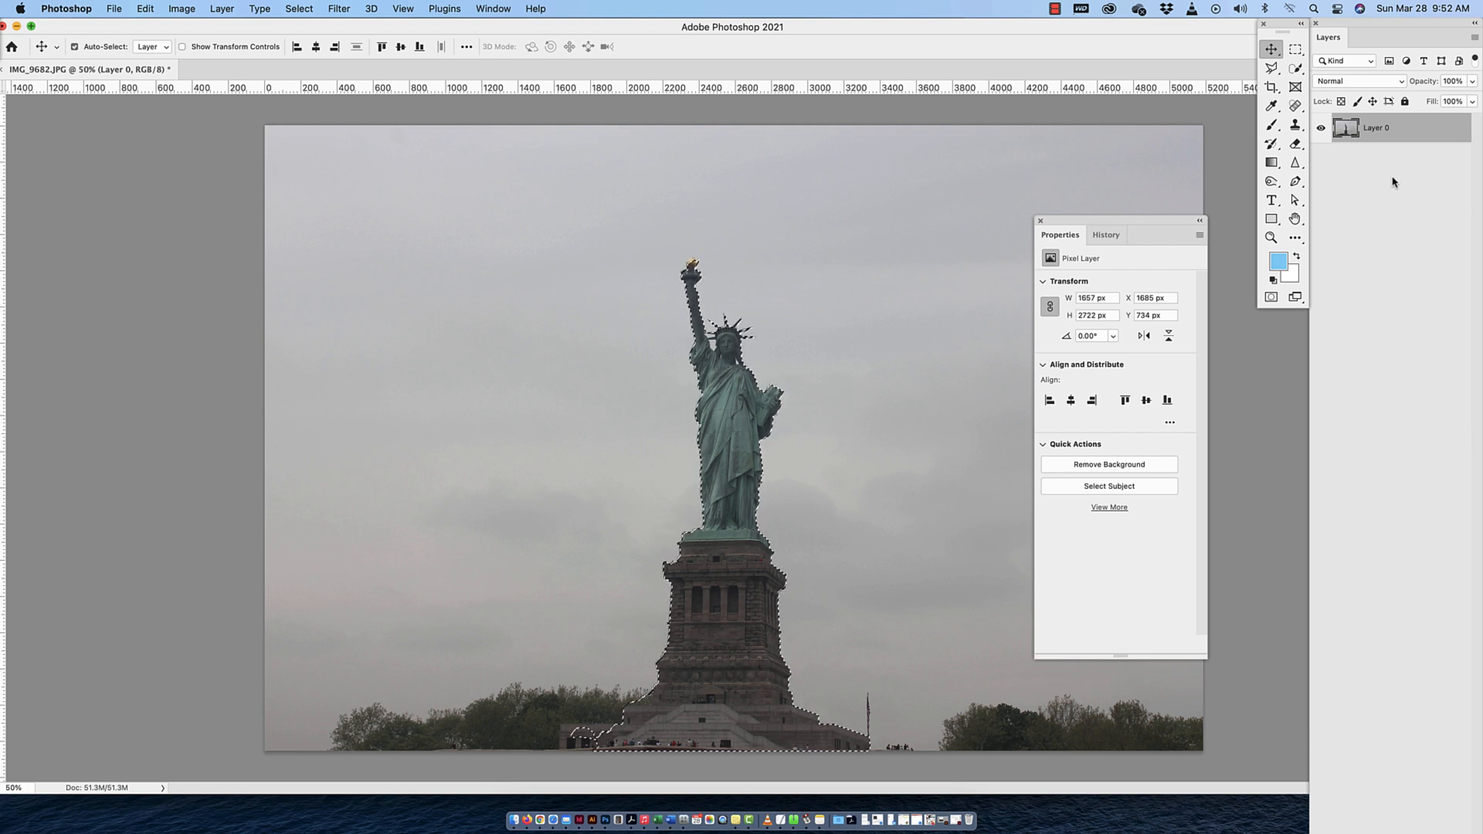
pyautogui.press('super+d')
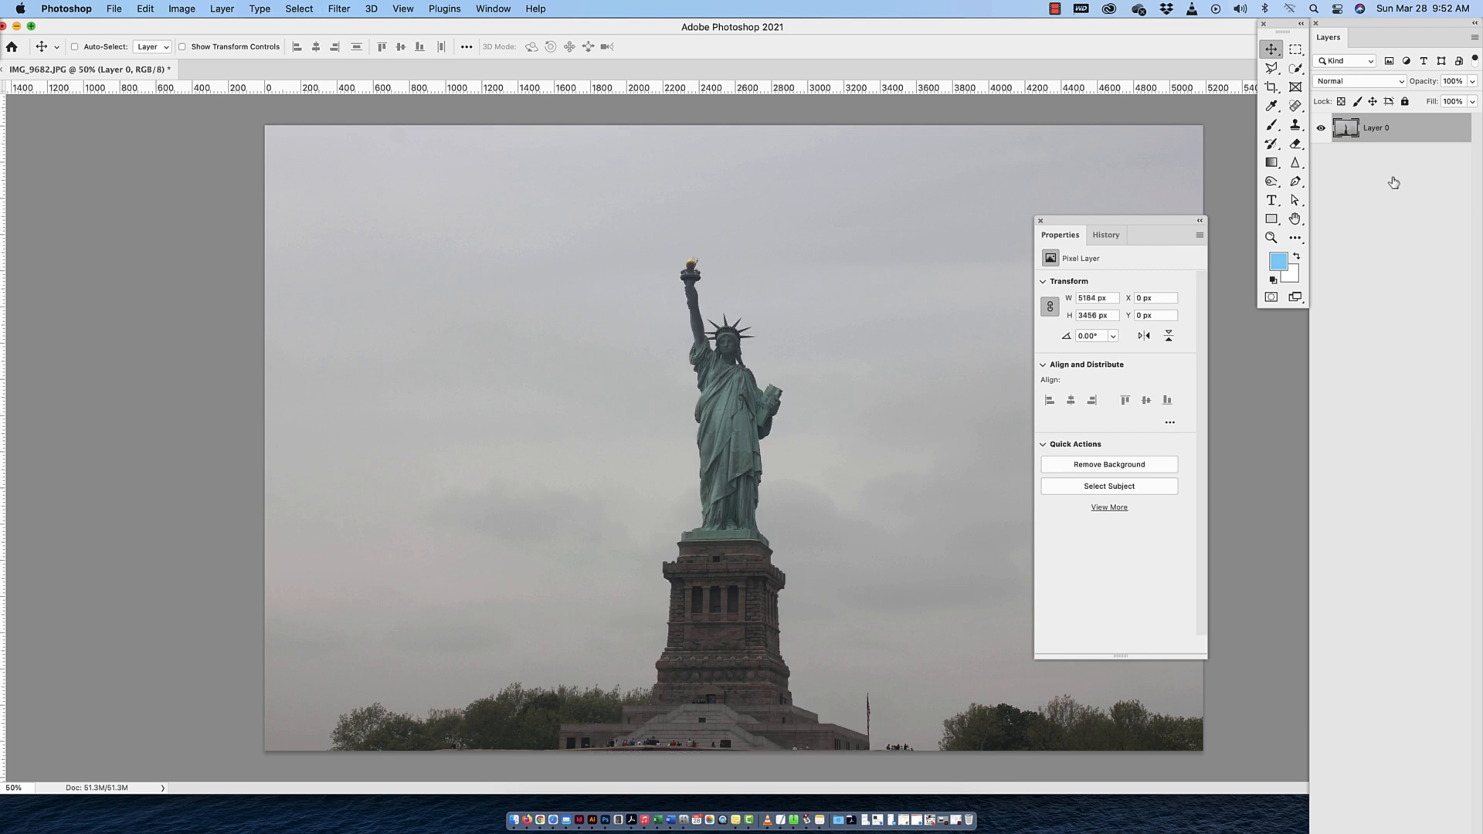
# Start Sky Replacement on Layer 0 and arrange its dialog and the Properties panel so the whole statue photo is visible
pyautogui.click(148, 13)
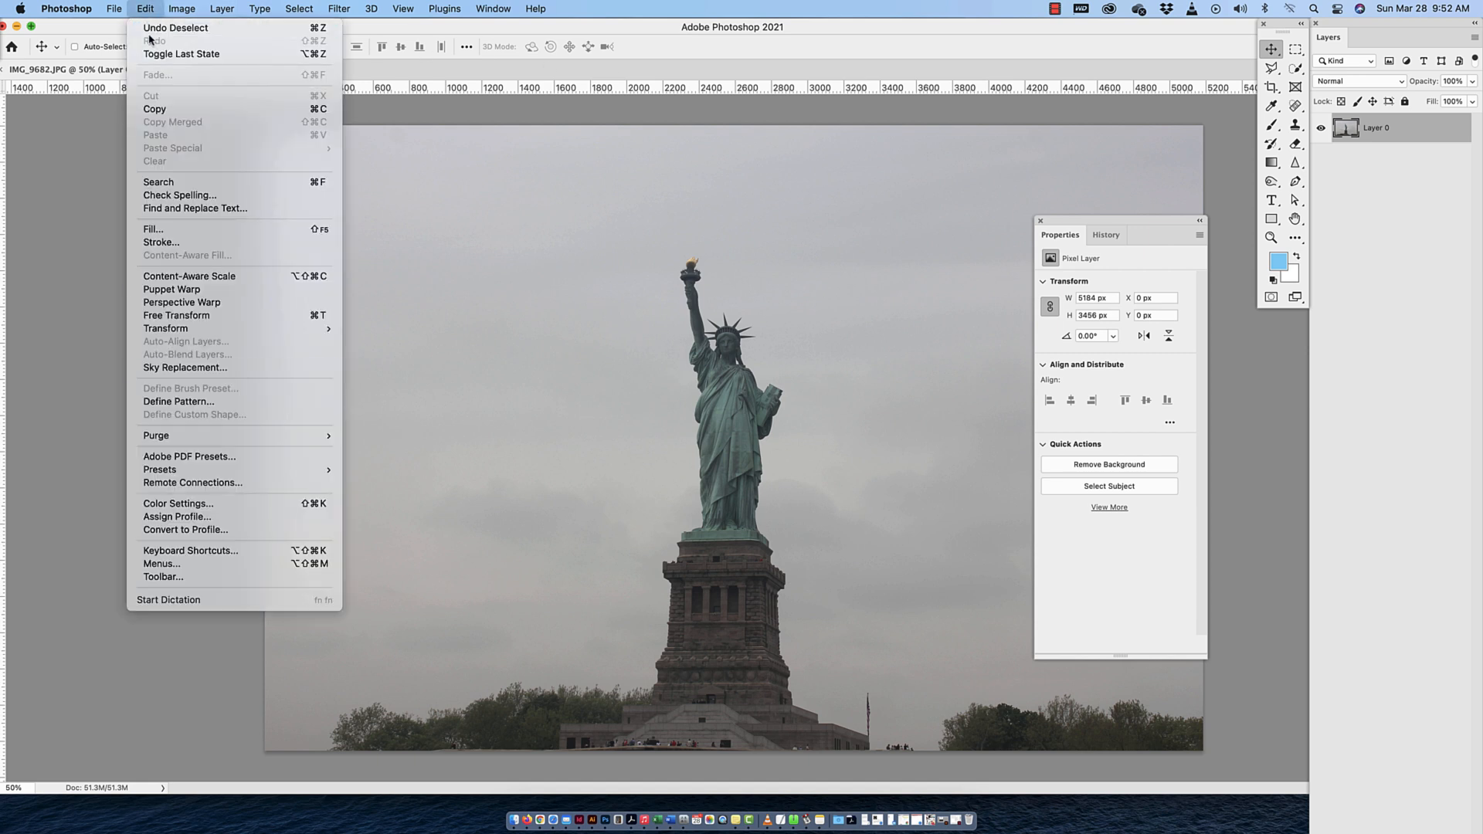
pyautogui.click(168, 370)
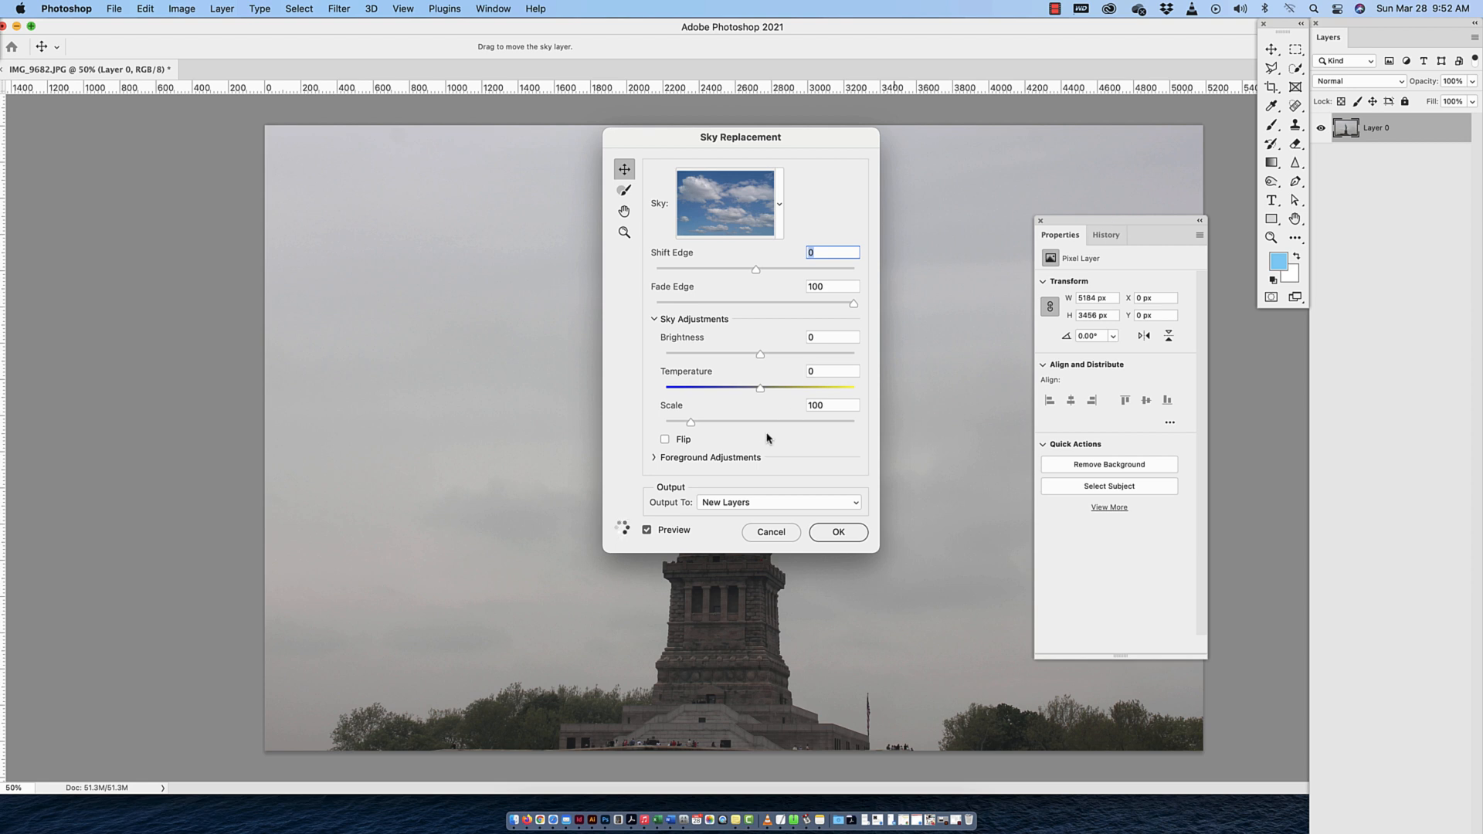
pyautogui.moveTo(840, 136); pyautogui.dragTo(288, 137)
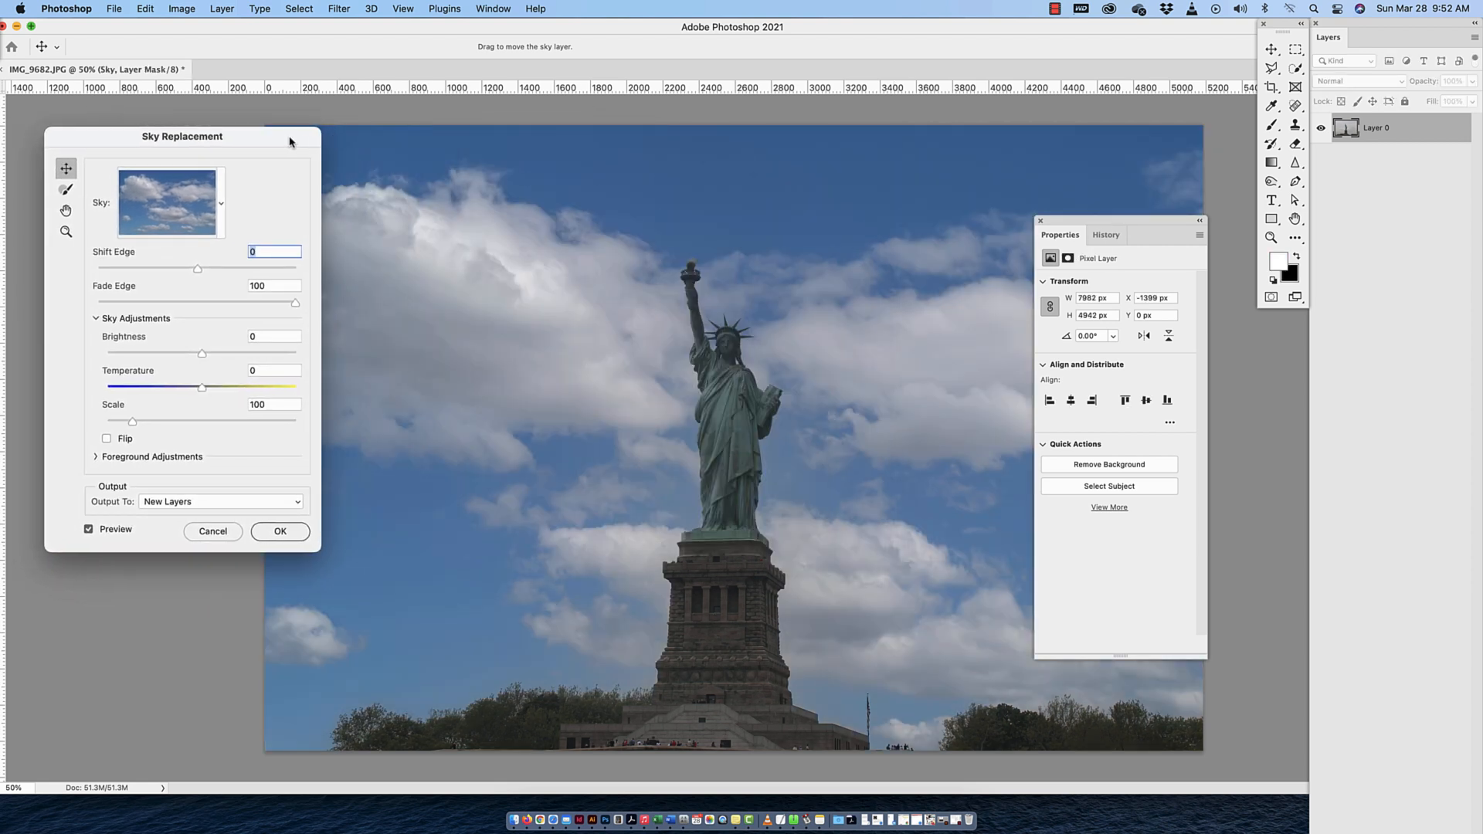
pyautogui.moveTo(1152, 223); pyautogui.dragTo(1254, 317)
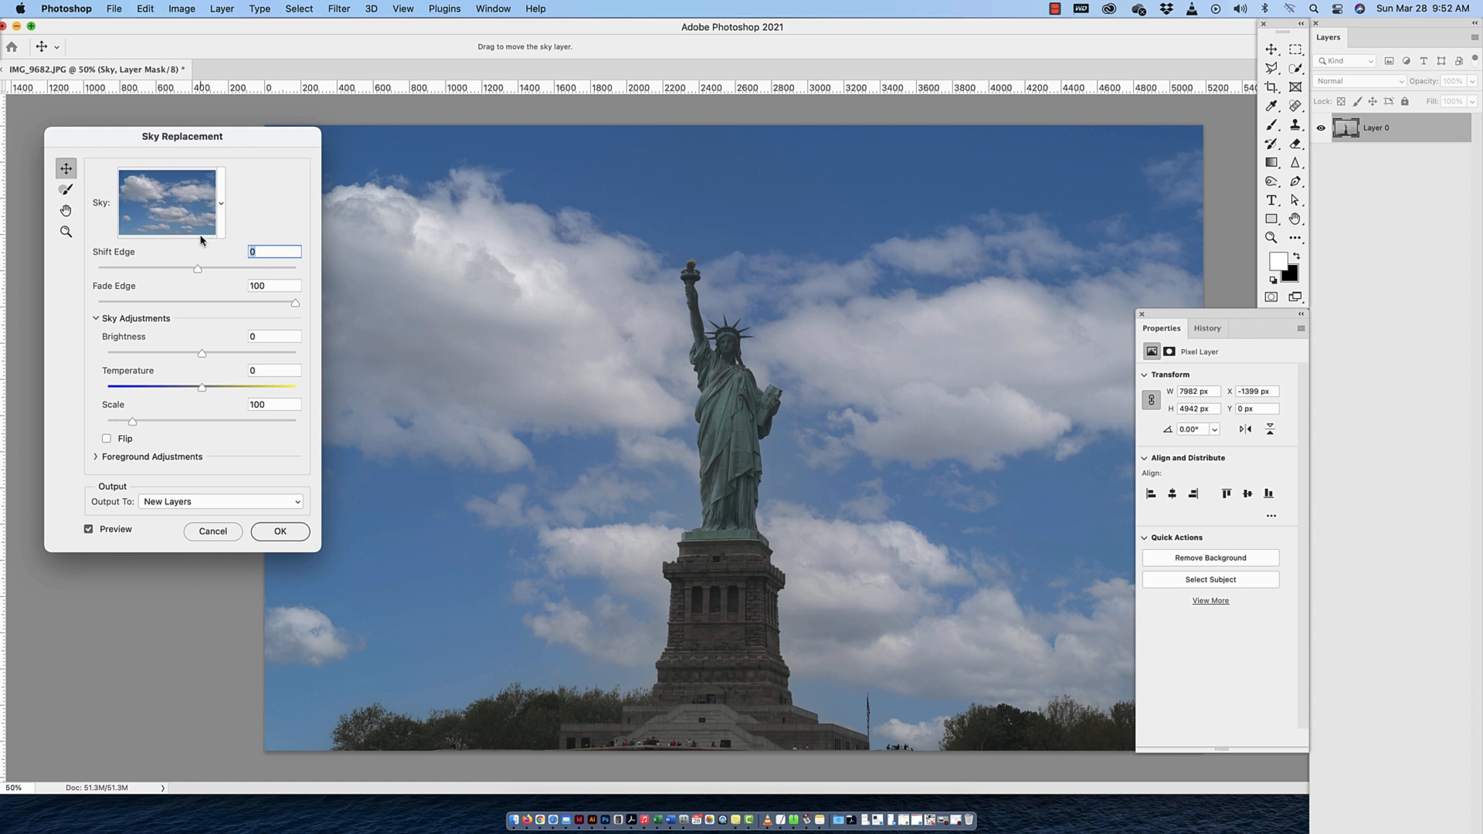
pyautogui.press('super+minus')
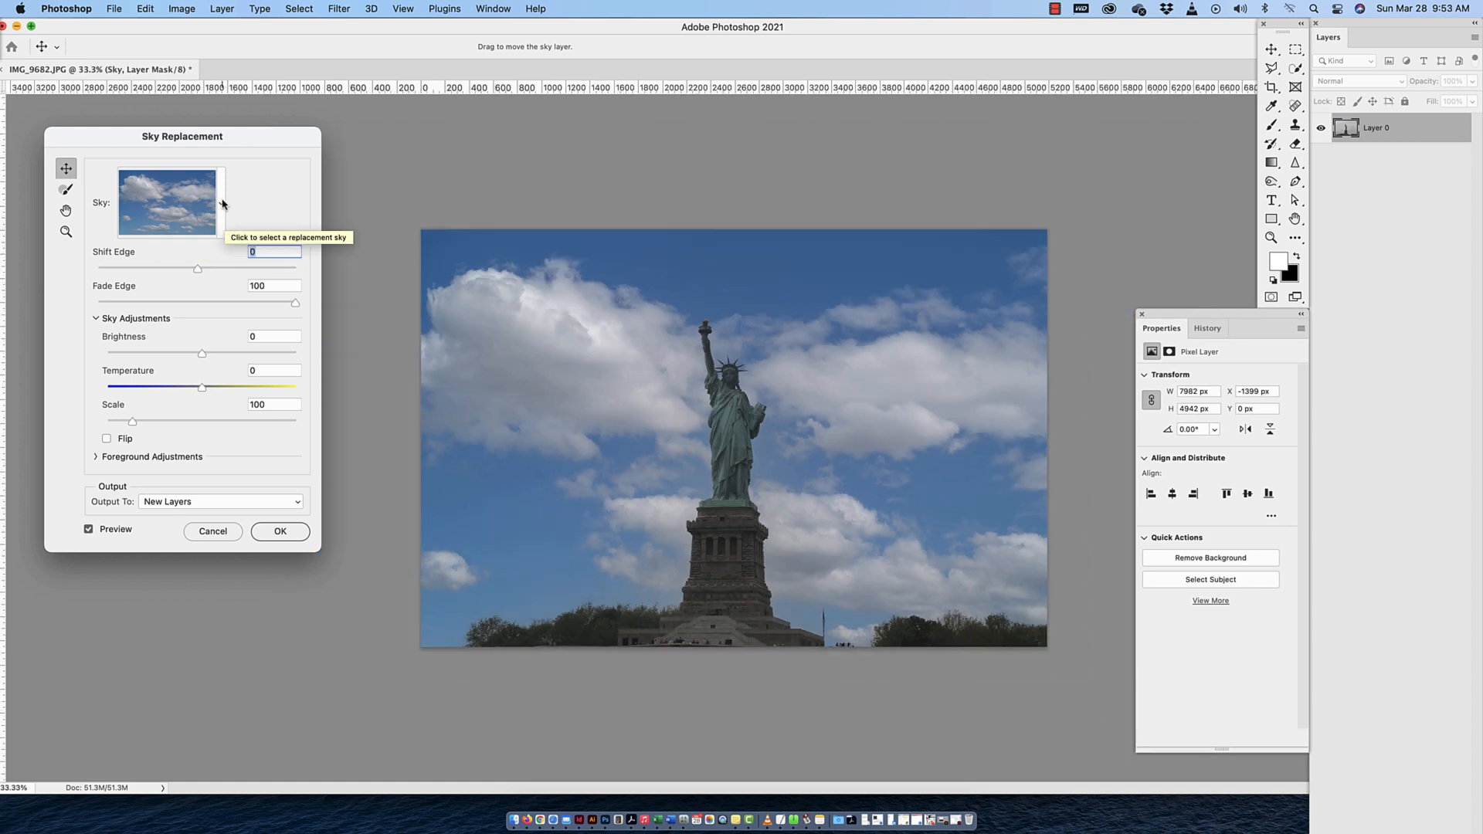
# Try the blue-to-orange gradient sunset sky and the gray storm-cloud sky as replacements behind the statue
pyautogui.click(222, 204)
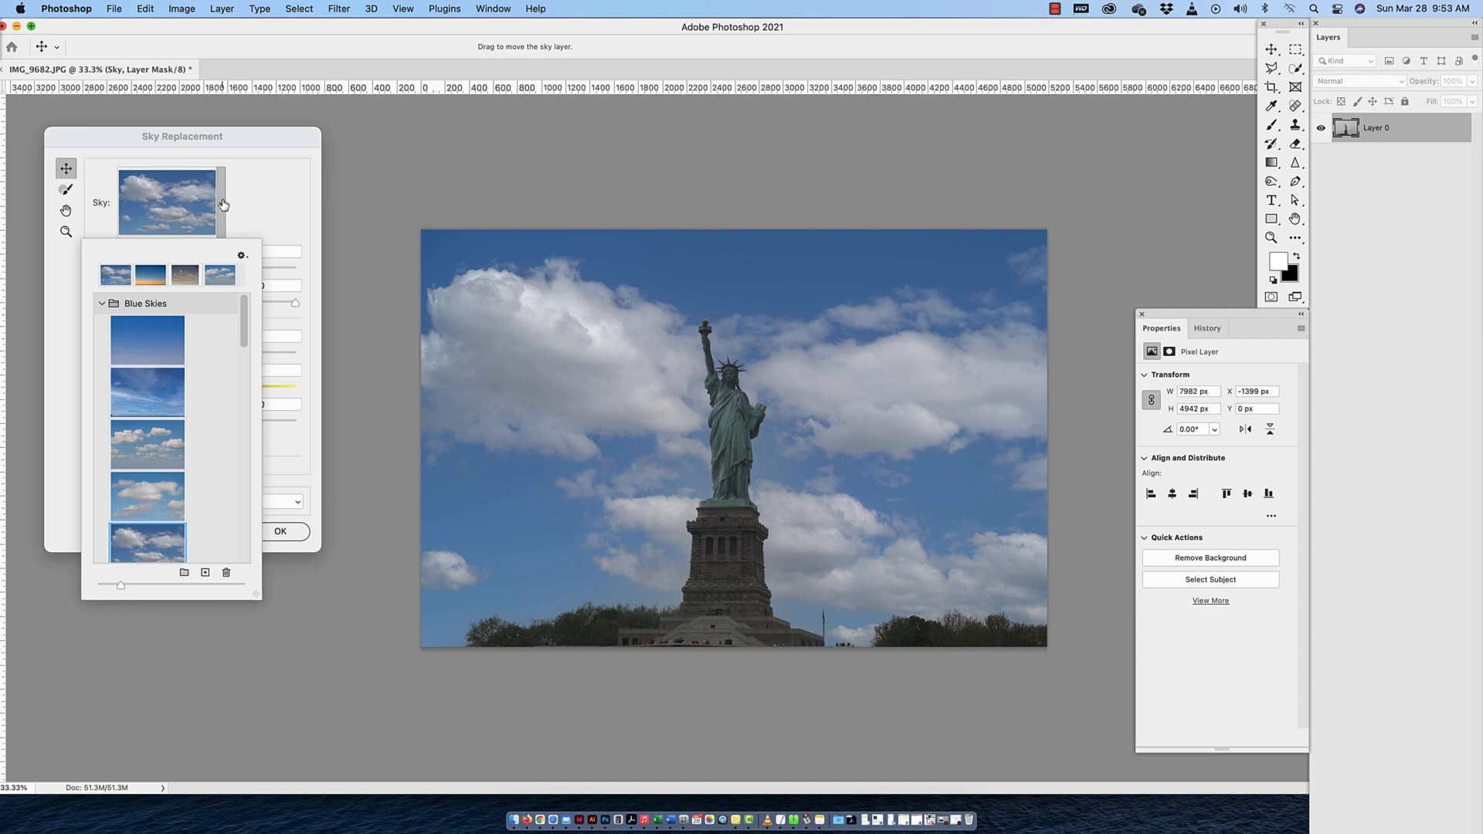
pyautogui.scroll(-10, 244, 351)
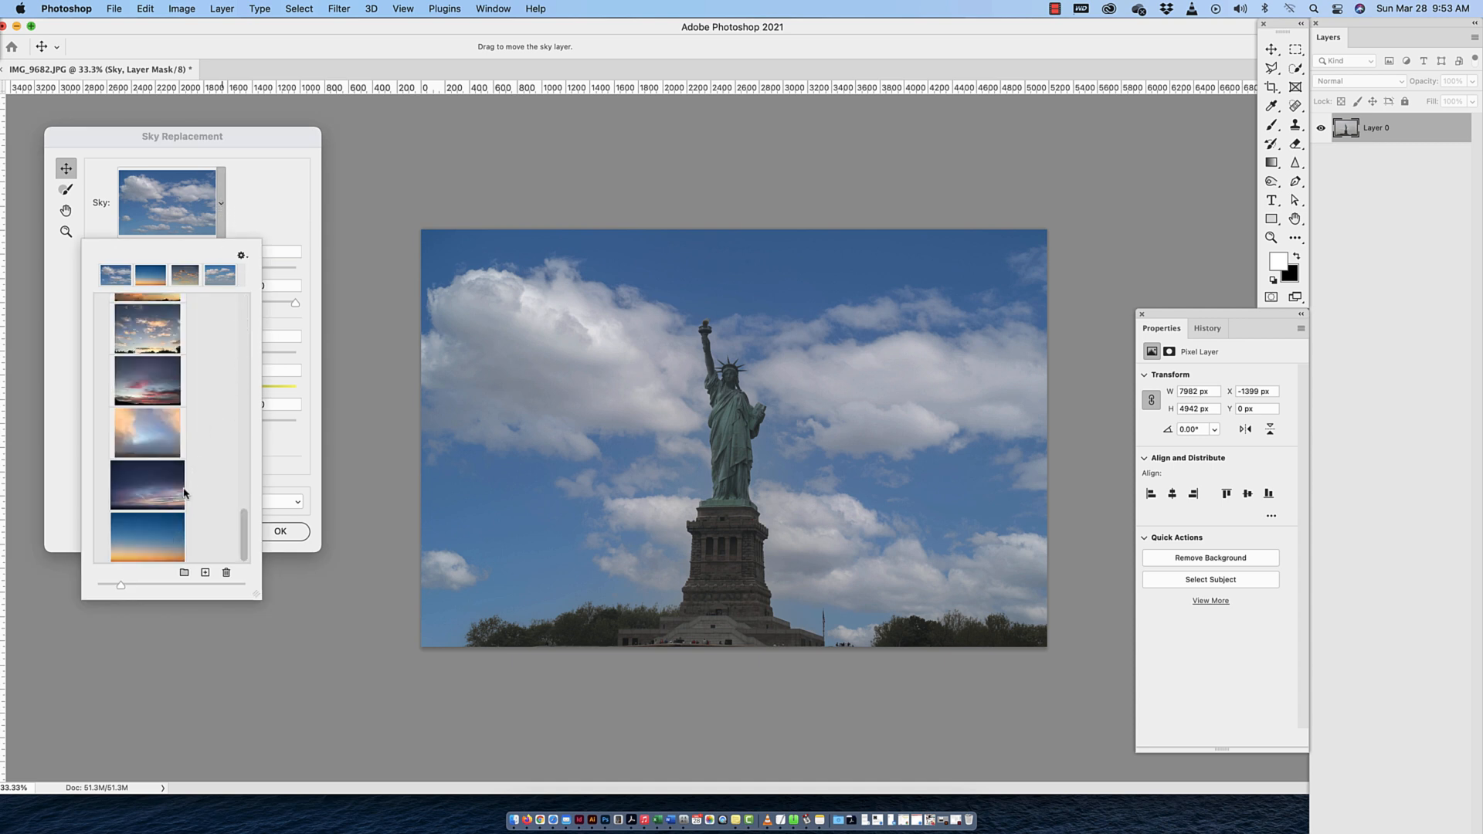
pyautogui.click(162, 536)
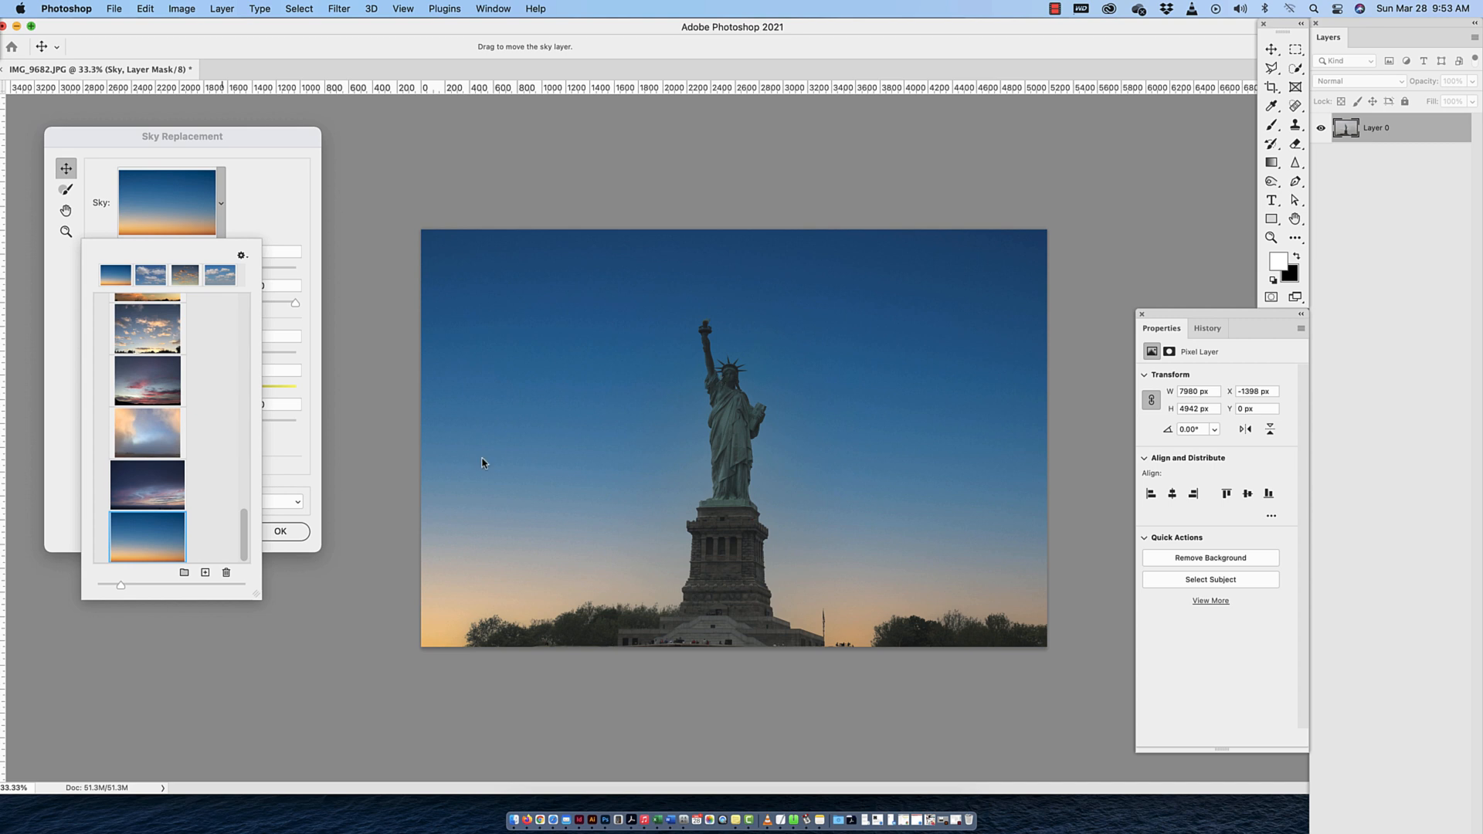
pyautogui.moveTo(245, 547); pyautogui.dragTo(245, 431)
pyautogui.click(124, 511)
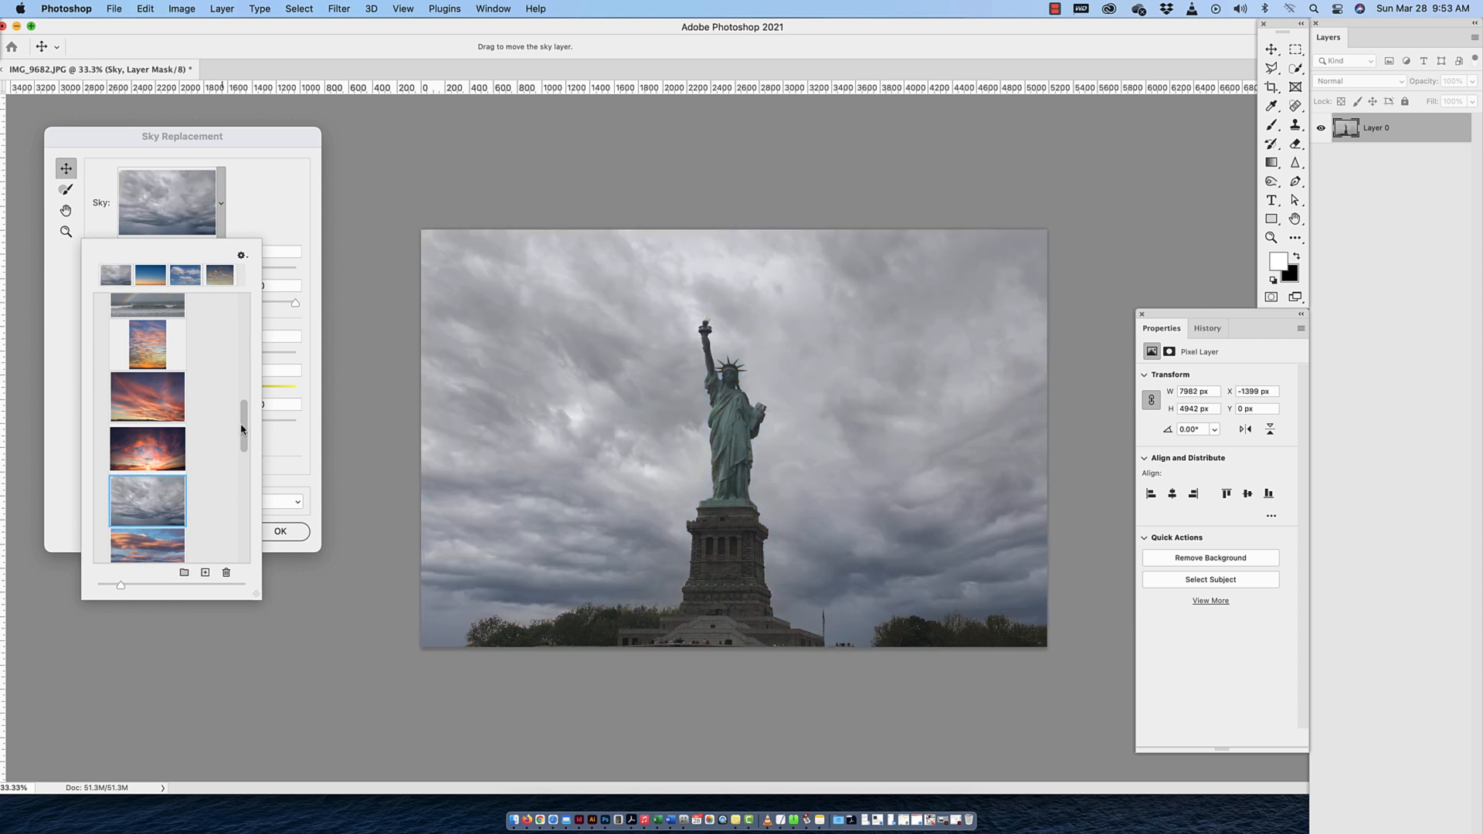
# Choose the second preset in the Blue Skies group, with thin wispy clouds, as the replacement sky
pyautogui.moveTo(241, 430); pyautogui.dragTo(246, 309)
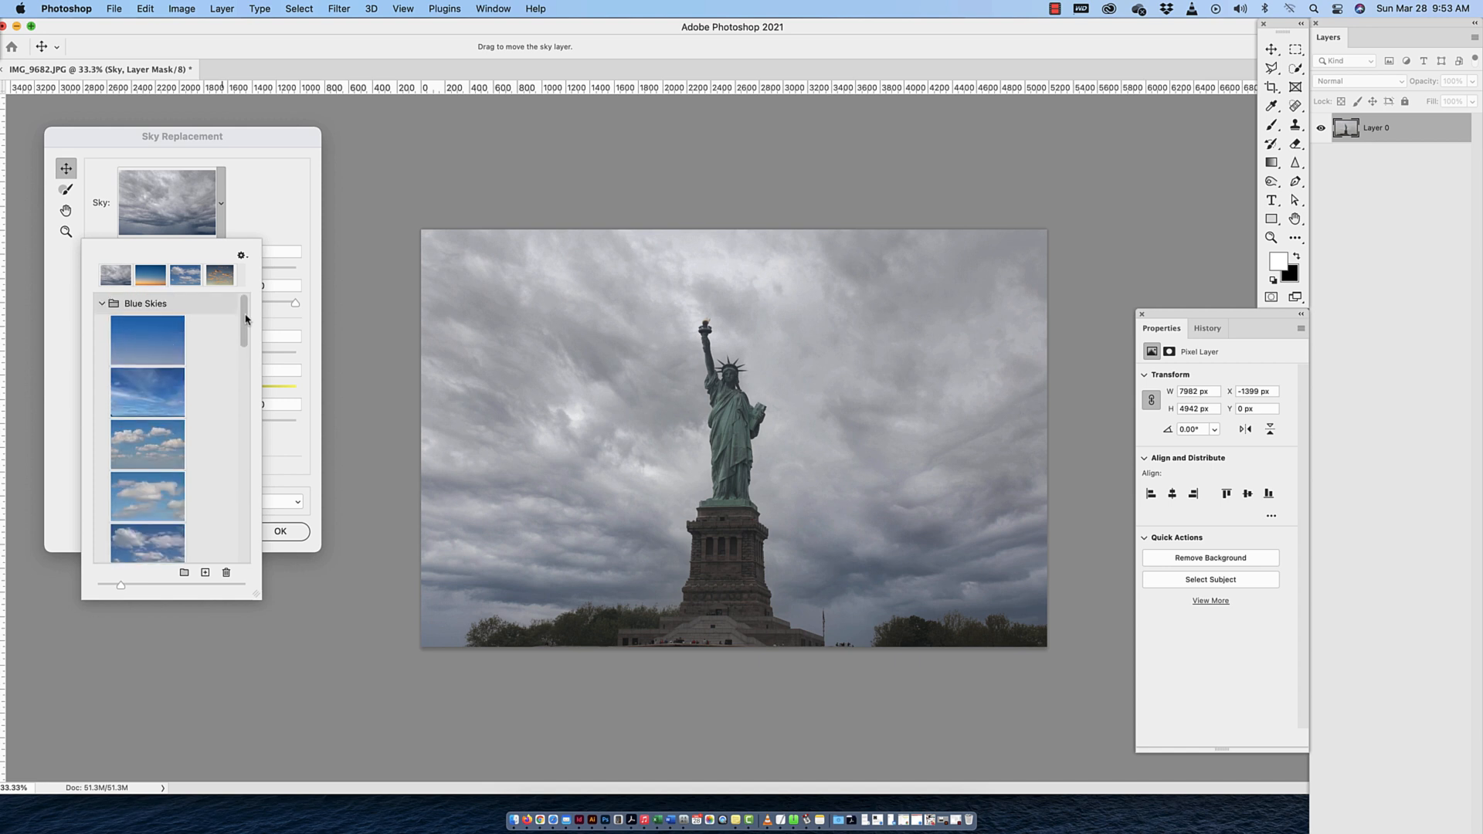
pyautogui.click(148, 399)
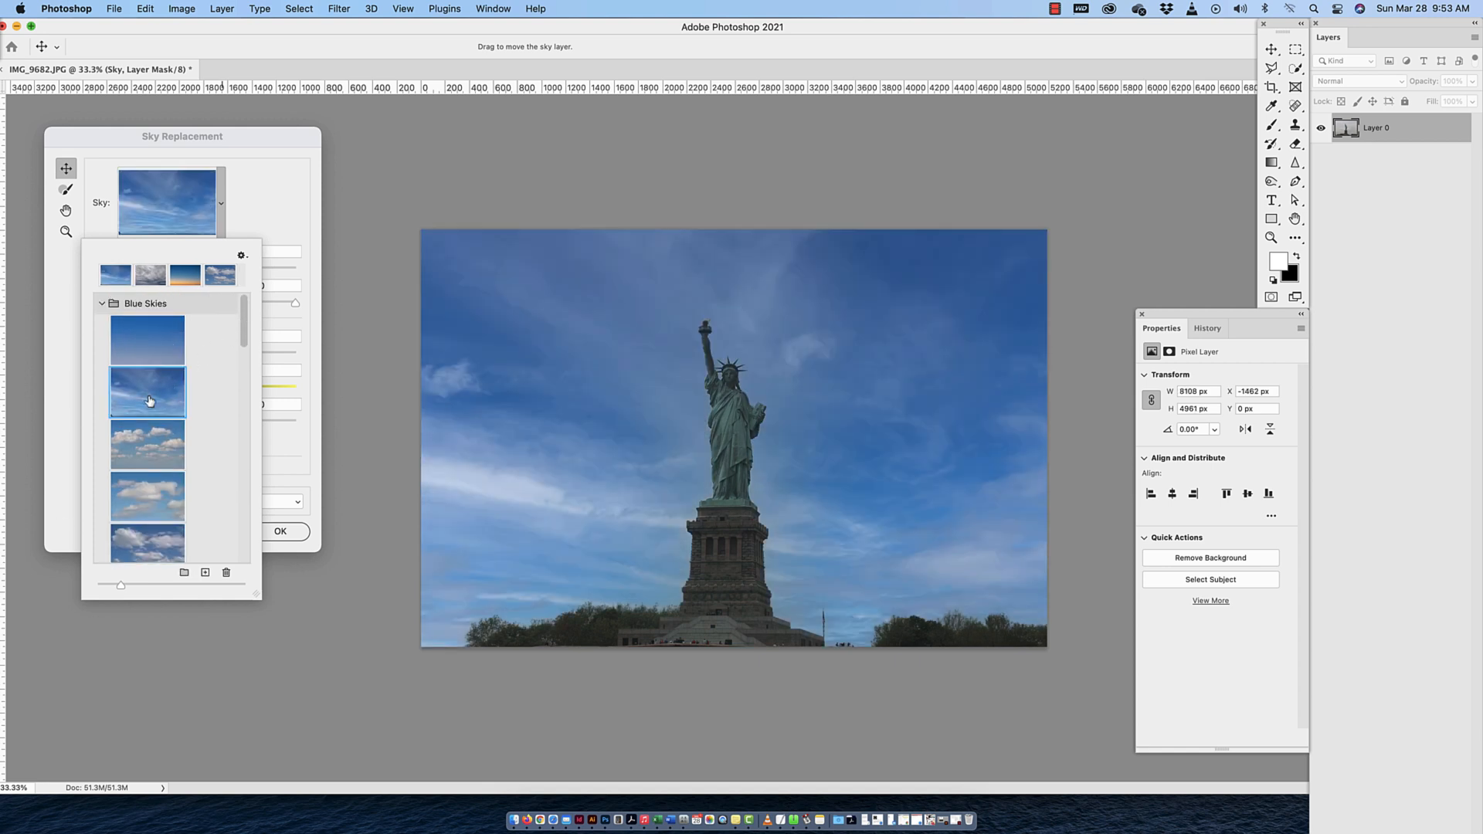
pyautogui.click(290, 228)
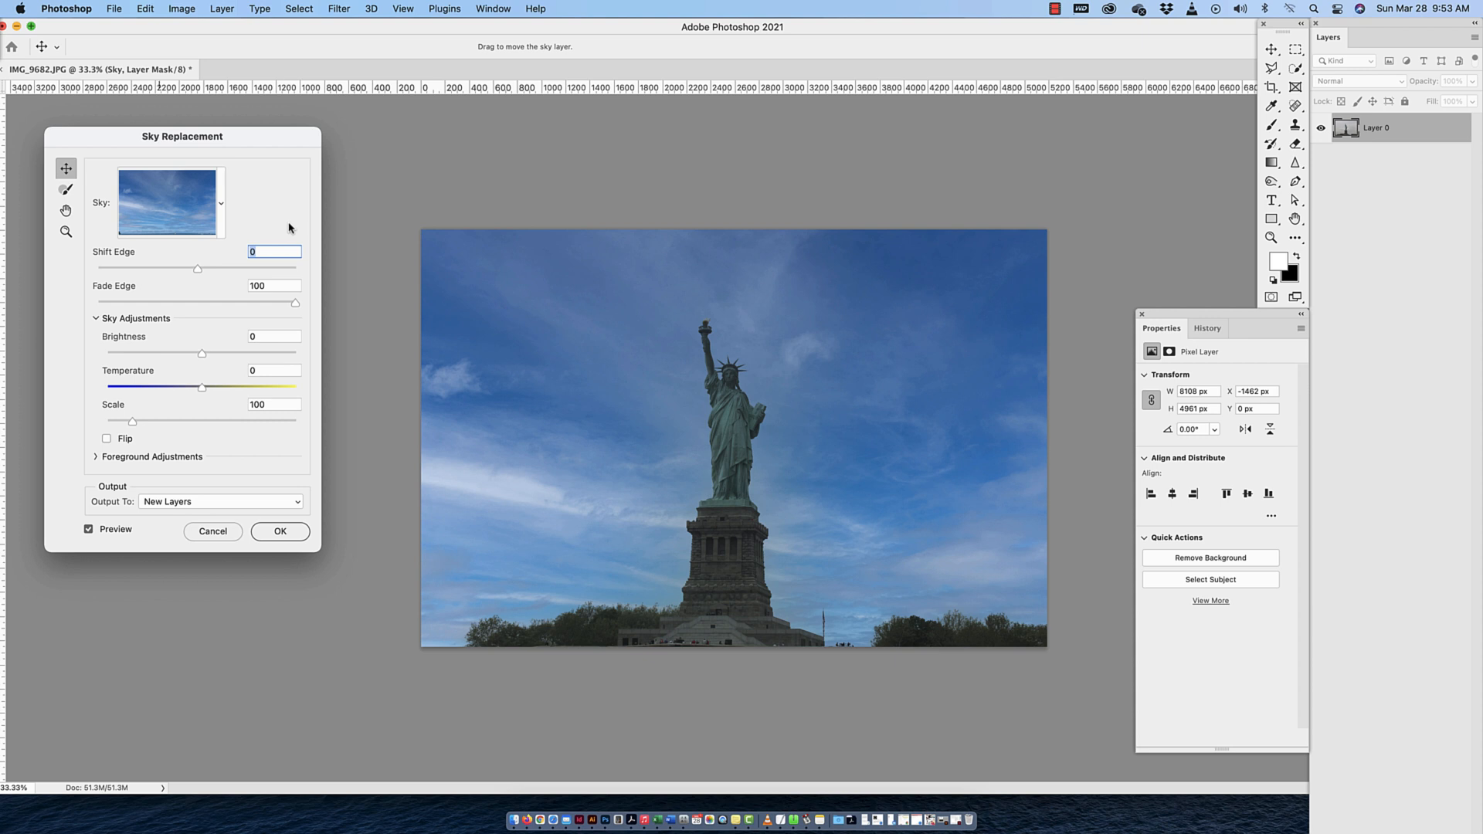
# Try Shift Edge values of 70 and -31 on the replacement sky, and reset Shift Edge to 0
pyautogui.moveTo(198, 270); pyautogui.dragTo(267, 271)
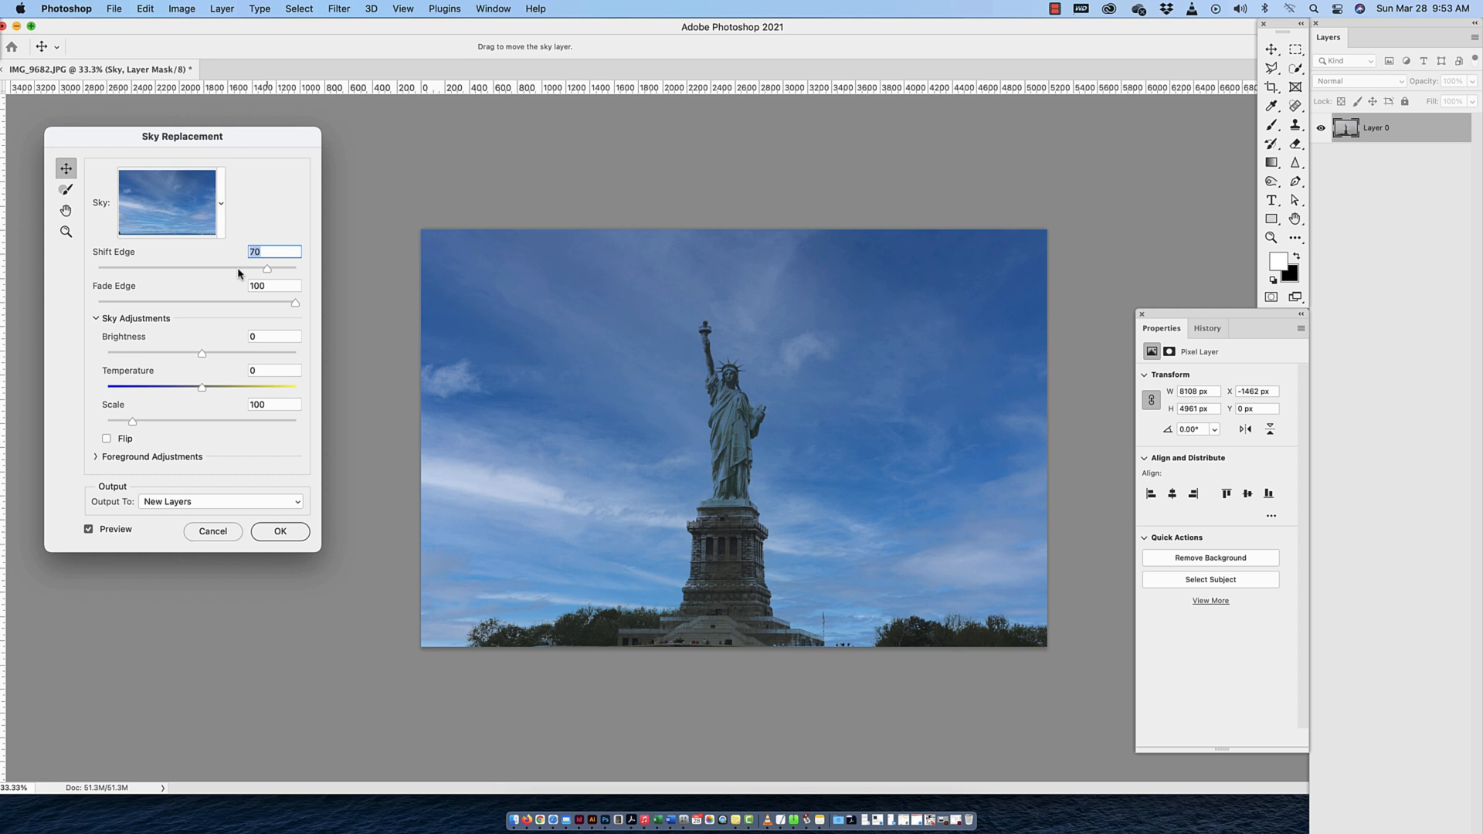
pyautogui.moveTo(267, 271); pyautogui.dragTo(188, 271)
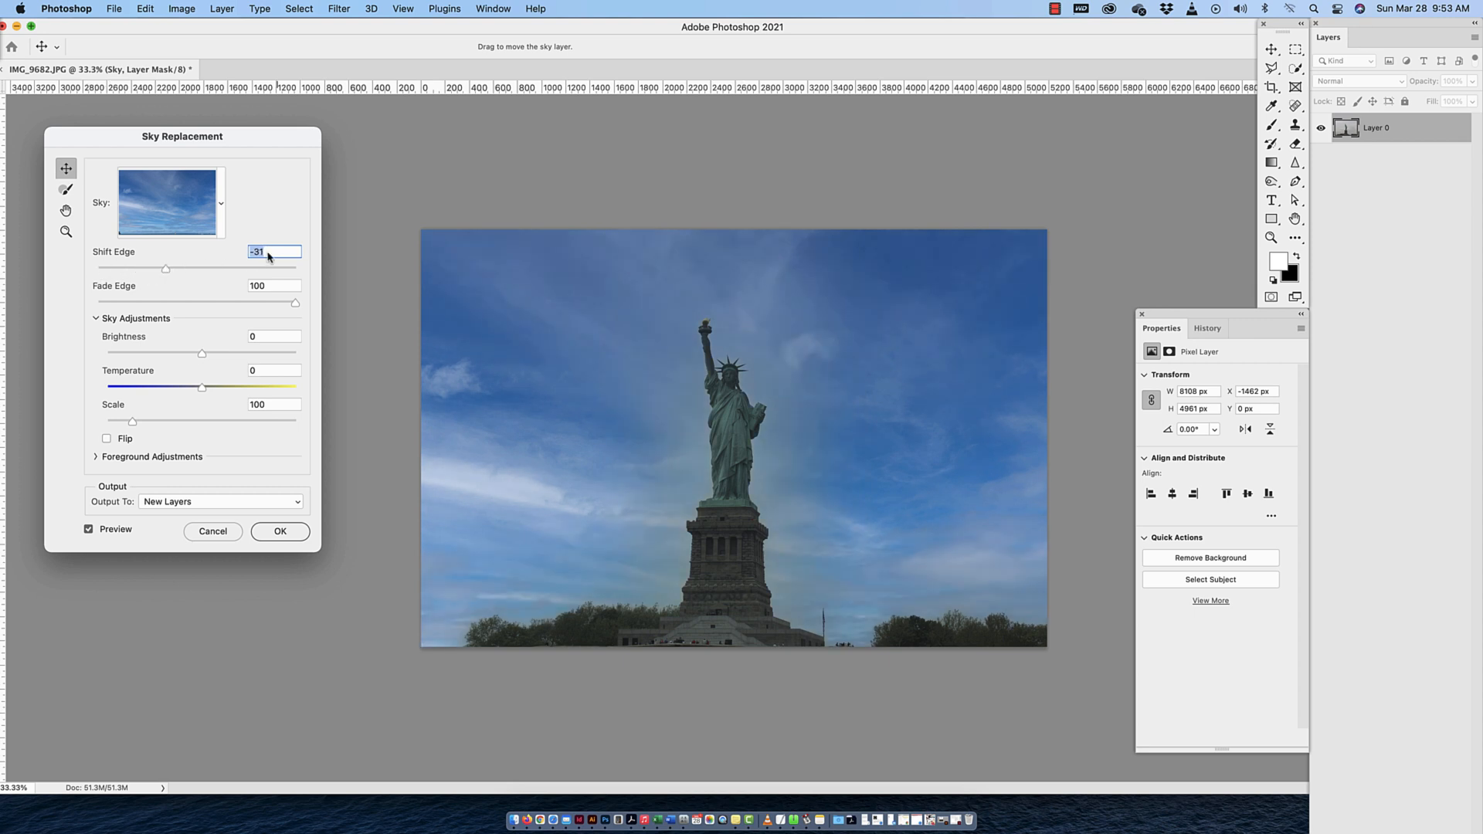
pyautogui.write('0')
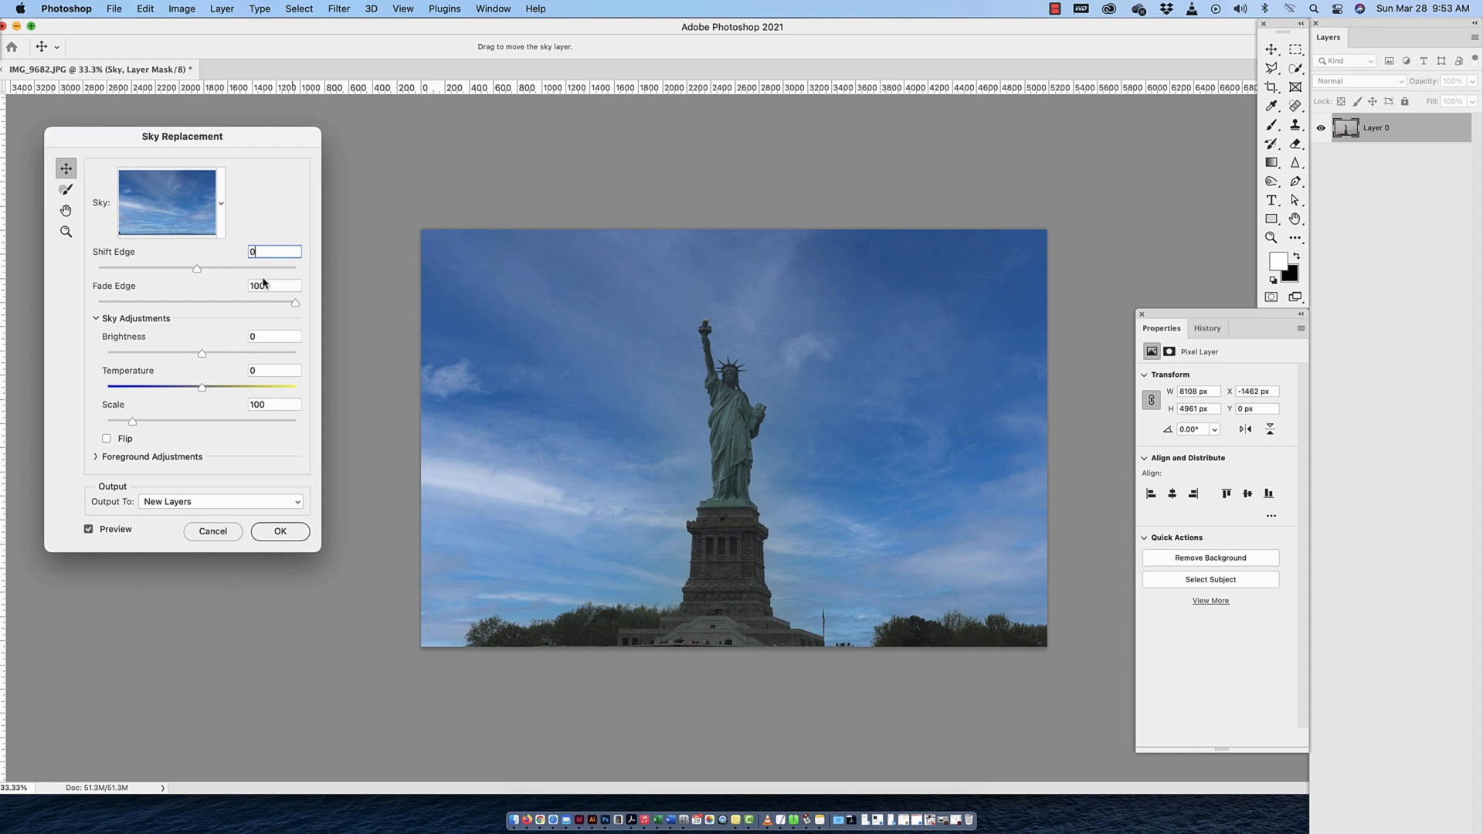
# Set Fade Edge to 85, Brightness to 38, Temperature to 36 and Scale to 119, and apply the sky replacement to new layers
pyautogui.moveTo(295, 303)
pyautogui.mouseDown()
pyautogui.moveTo(105, 306)
pyautogui.moveTo(268, 306)
pyautogui.mouseUp()
pyautogui.moveTo(203, 353); pyautogui.dragTo(237, 393)
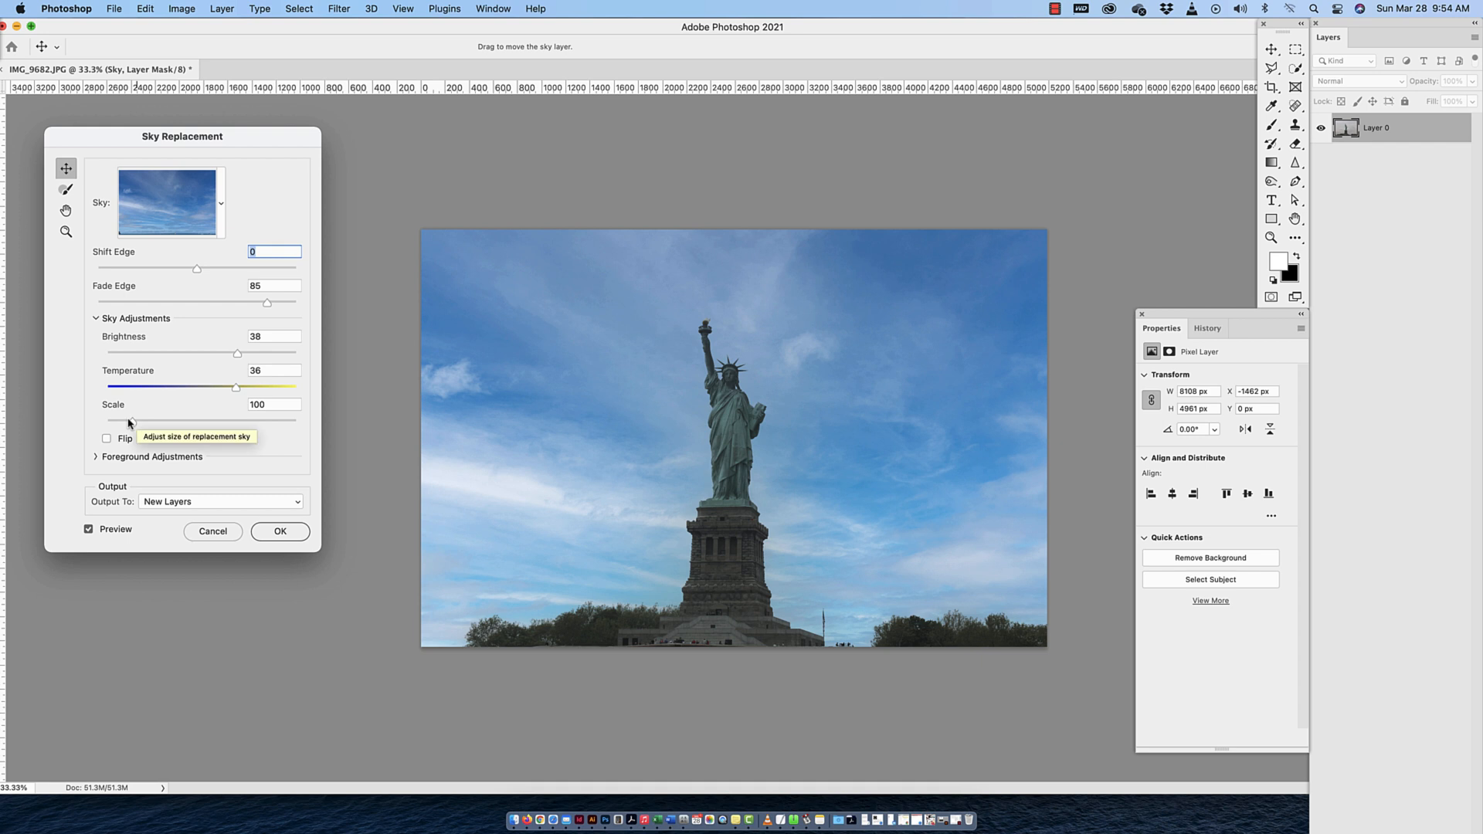
pyautogui.moveTo(133, 423); pyautogui.dragTo(201, 422)
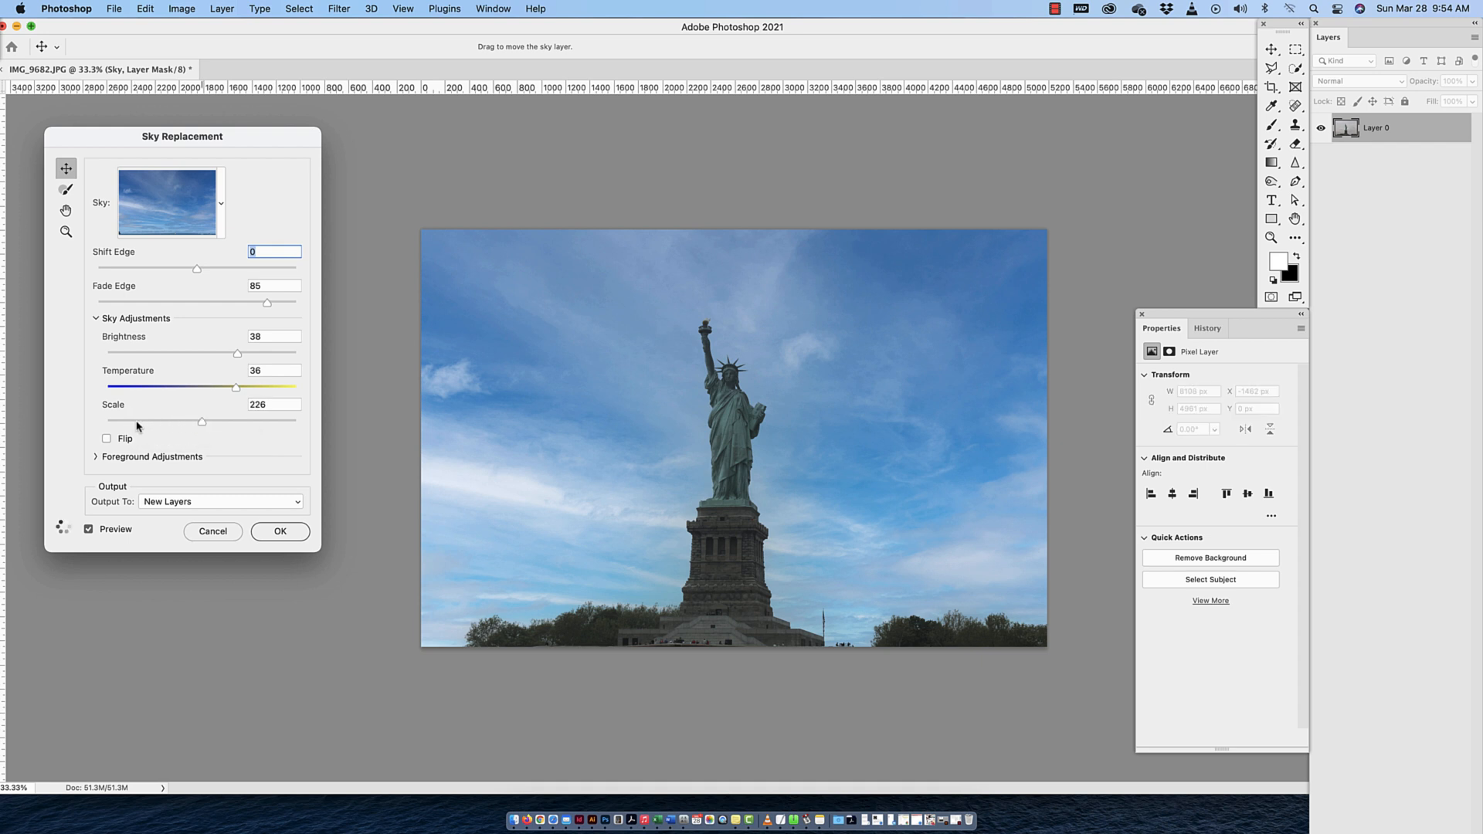
pyautogui.moveTo(199, 422); pyautogui.dragTo(145, 423)
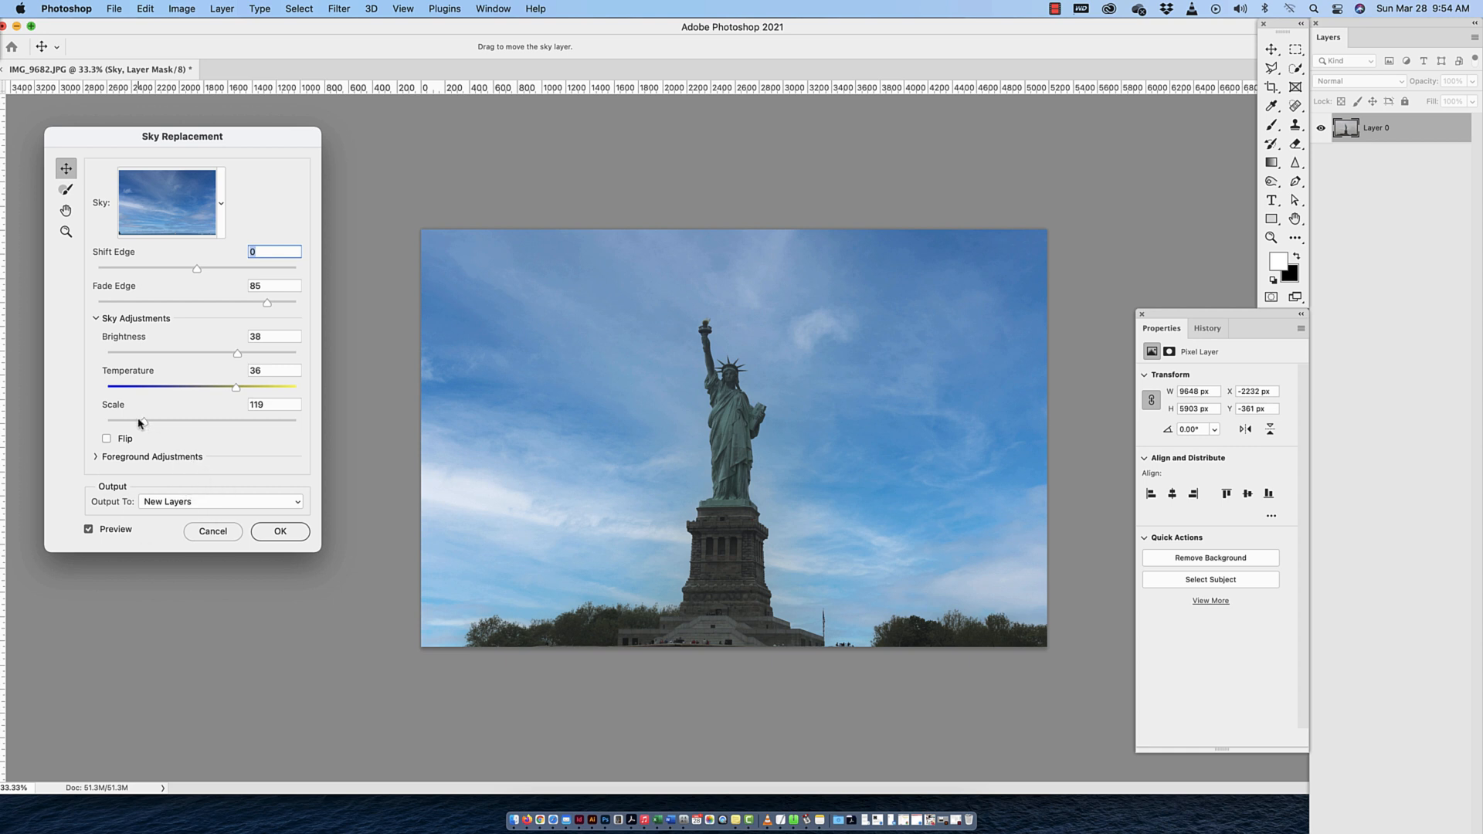
pyautogui.click(280, 532)
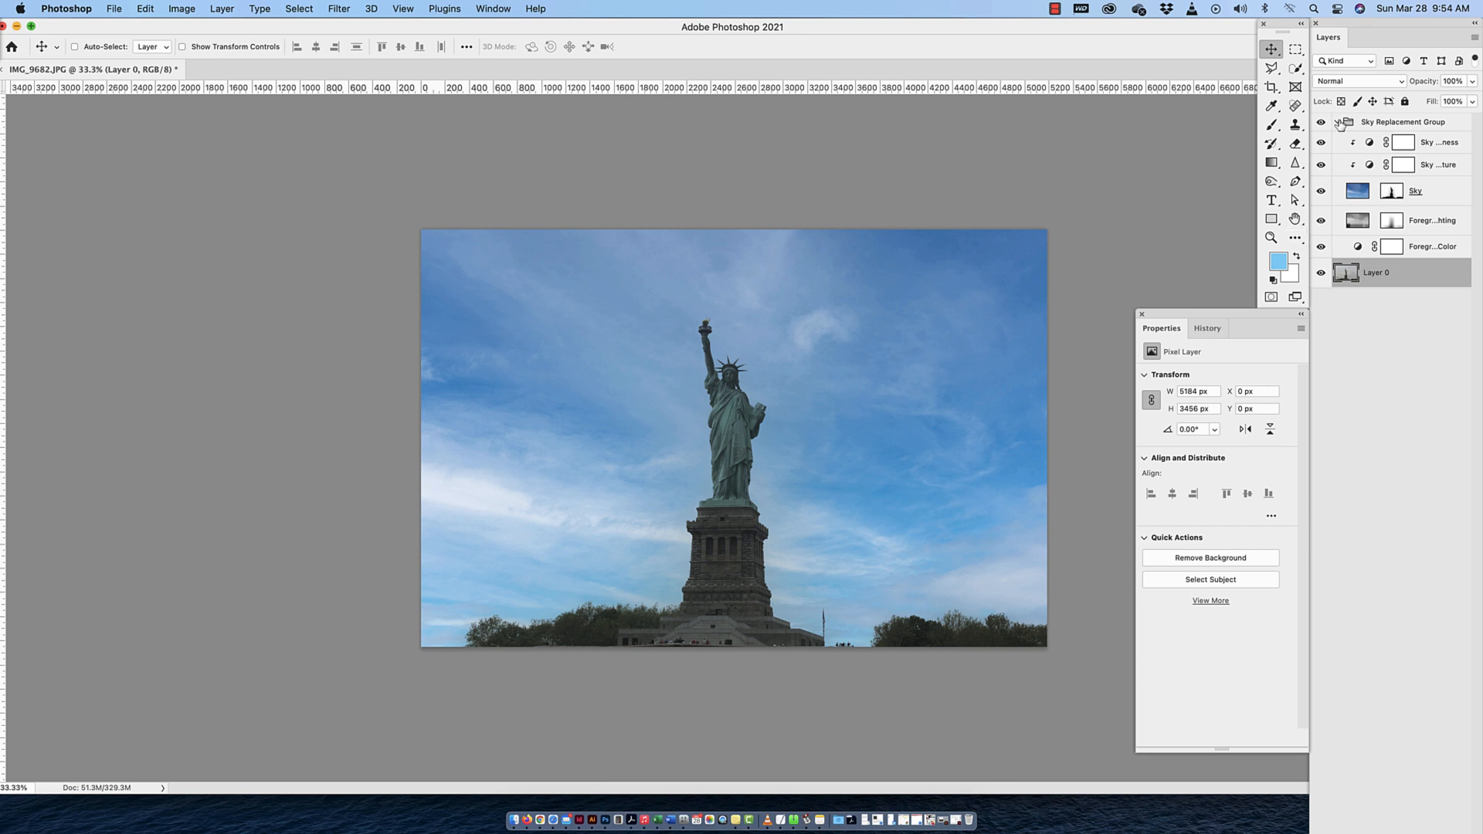
# Compare the photo with and without the Foreground Color and Foreground Lighting layers by toggling their visibility
pyautogui.click(1320, 247)
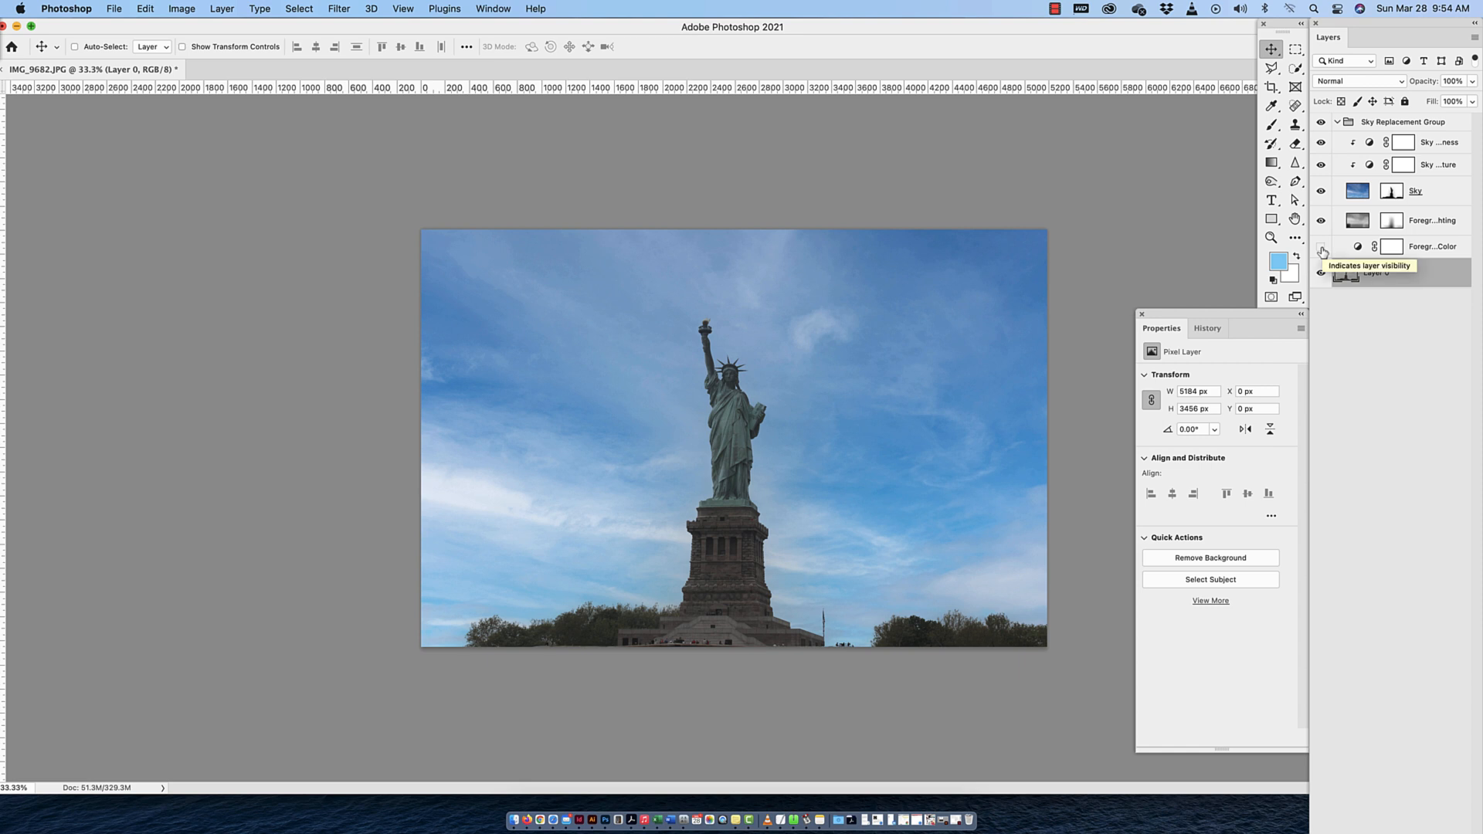
pyautogui.click(1321, 247)
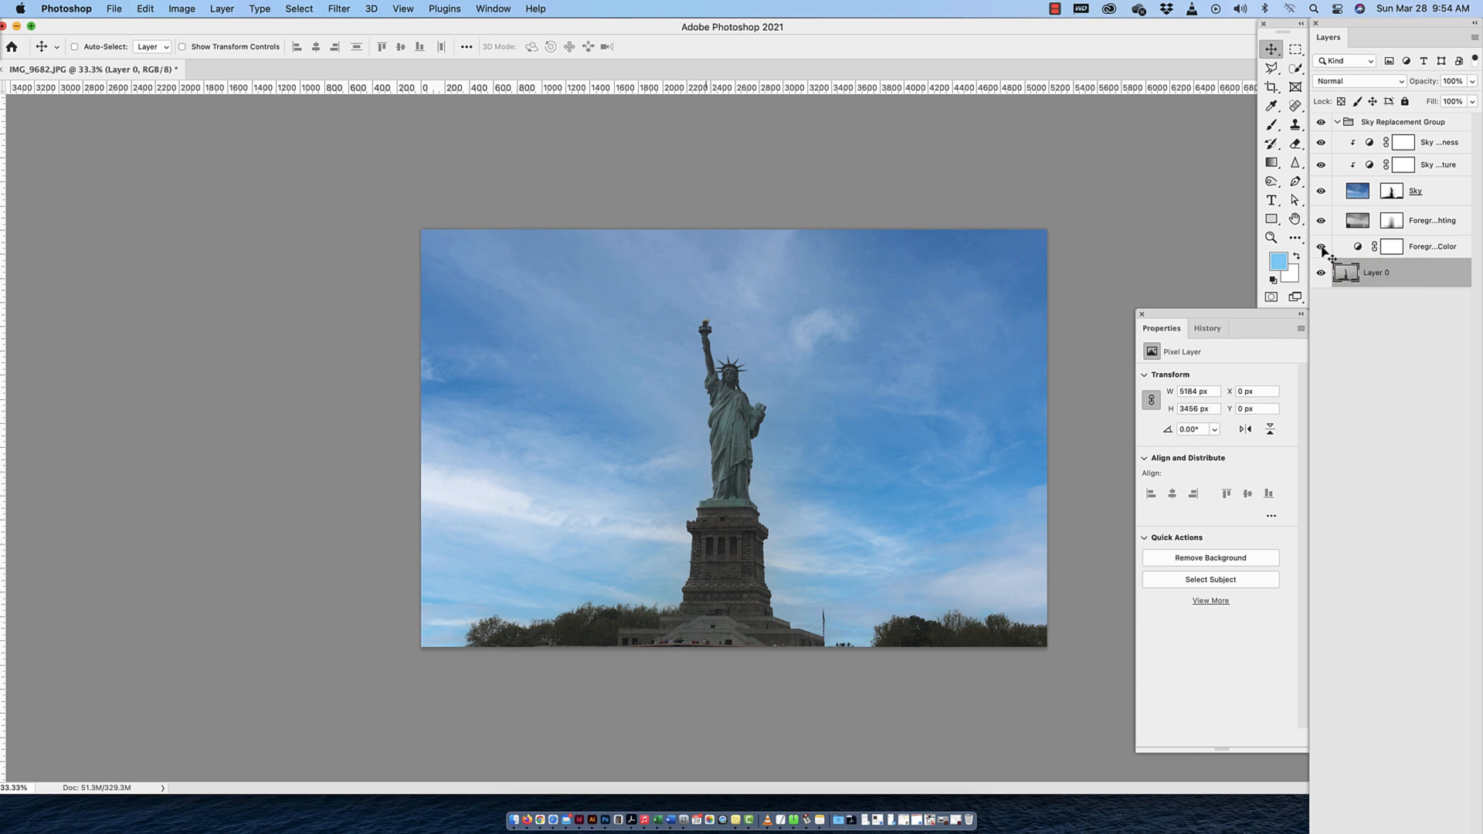
pyautogui.click(1321, 247)
pyautogui.click(1320, 222)
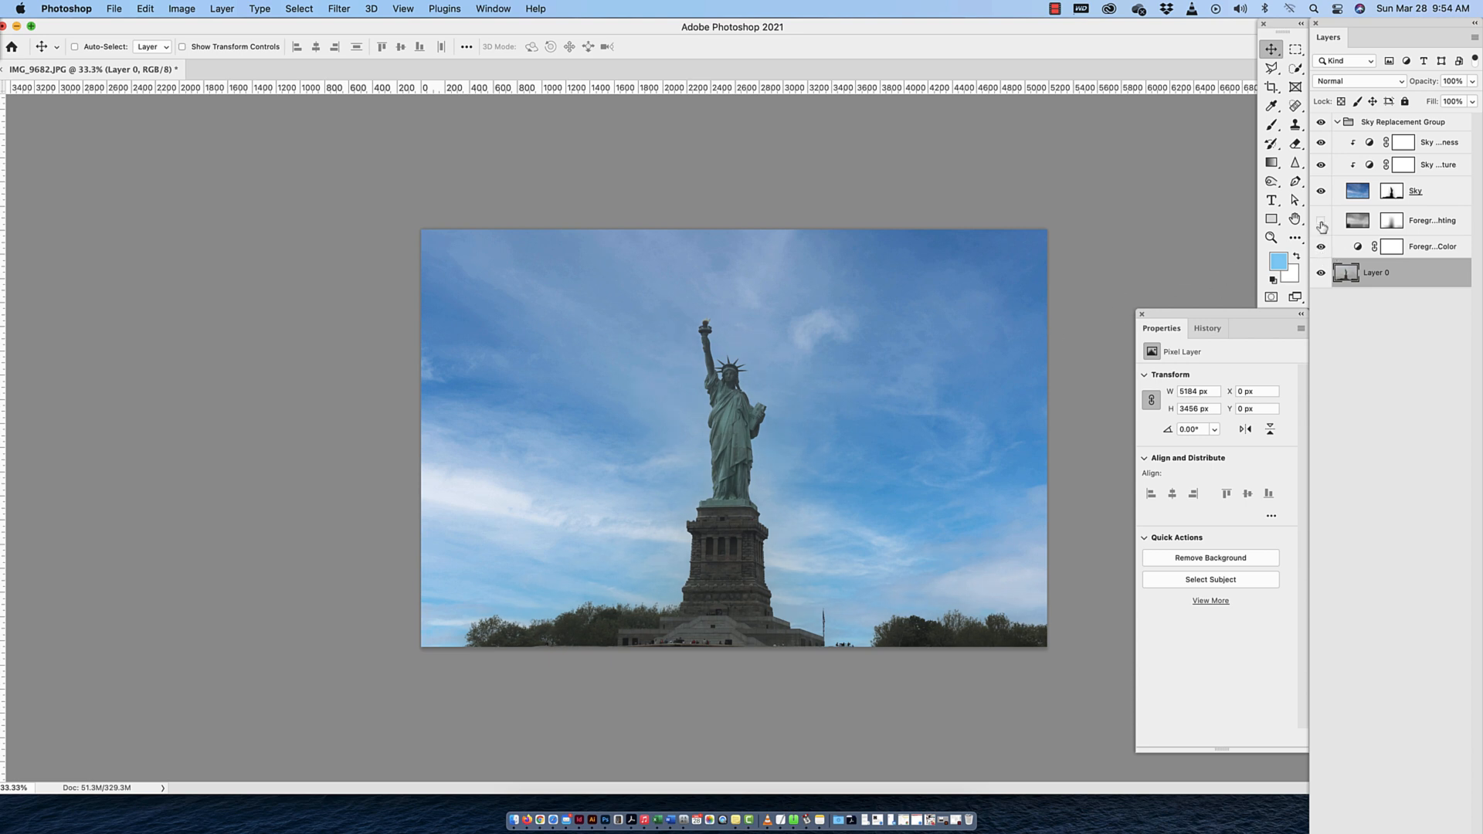
pyautogui.click(1320, 221)
pyautogui.click(1321, 222)
pyautogui.click(1320, 222)
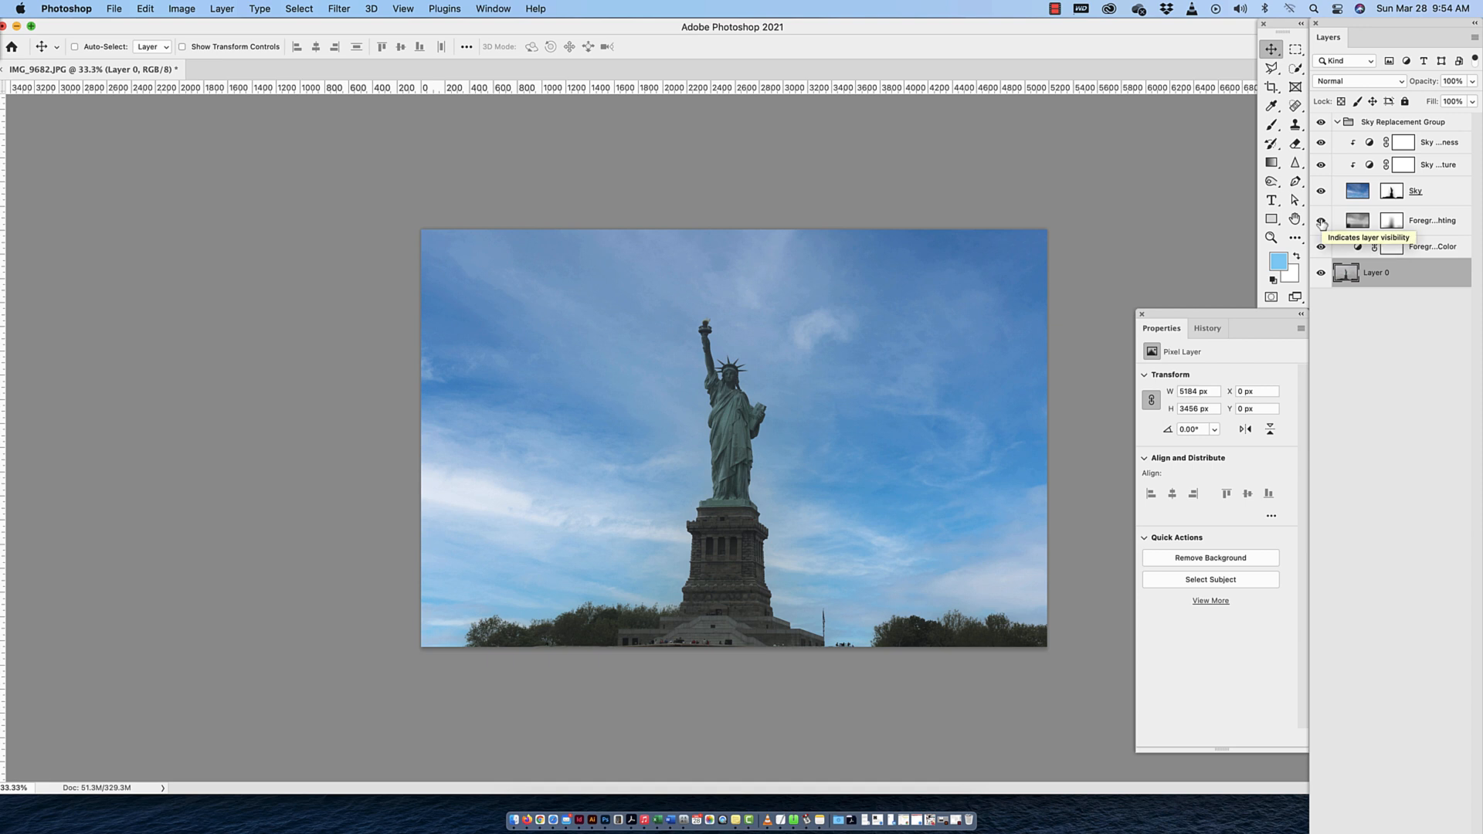
# Compare the photo with and without the Sky layer and the Sky Brightness adjustment, leaving both visible
pyautogui.click(1321, 191)
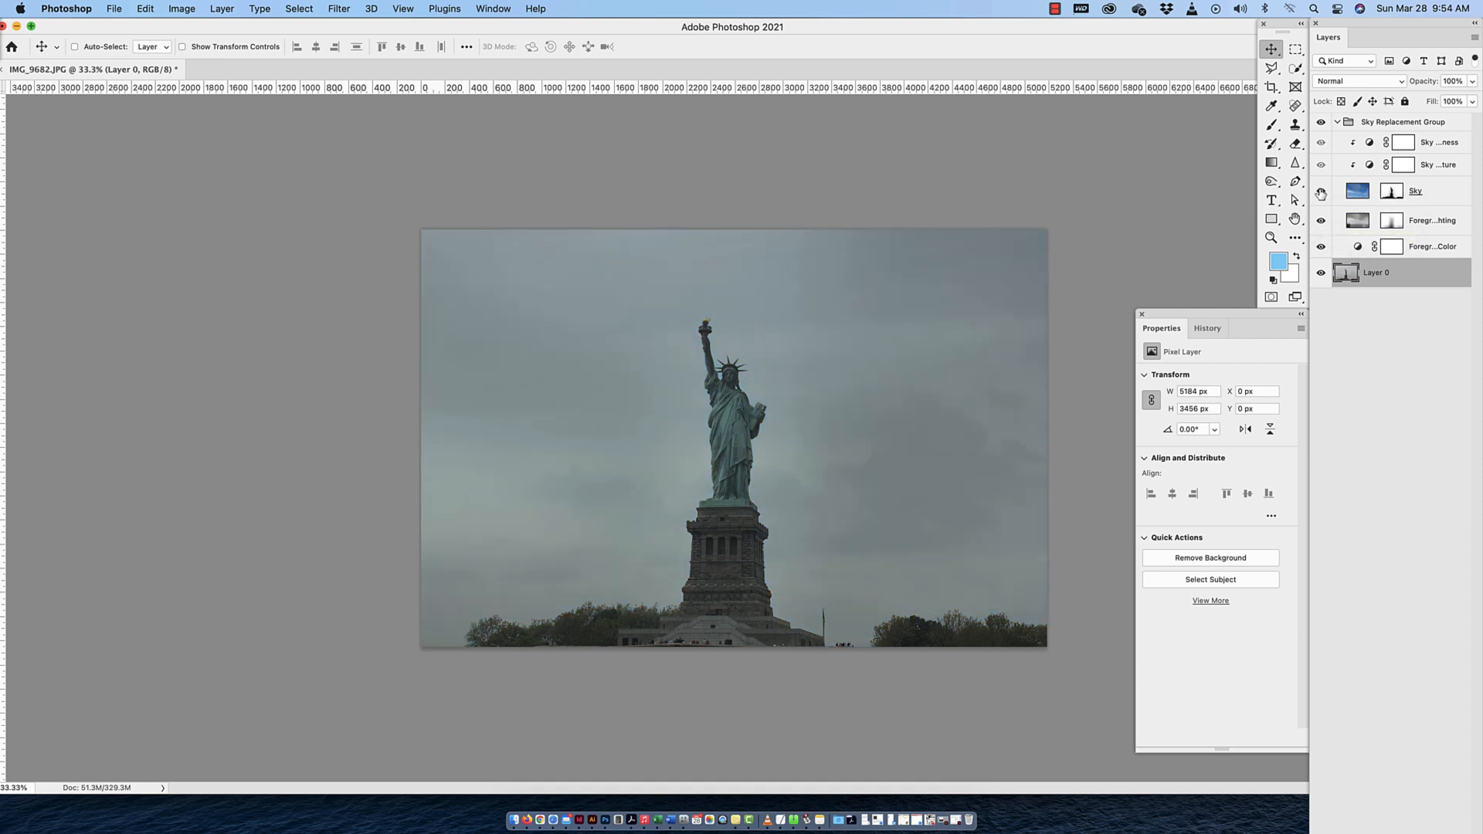
pyautogui.click(1321, 192)
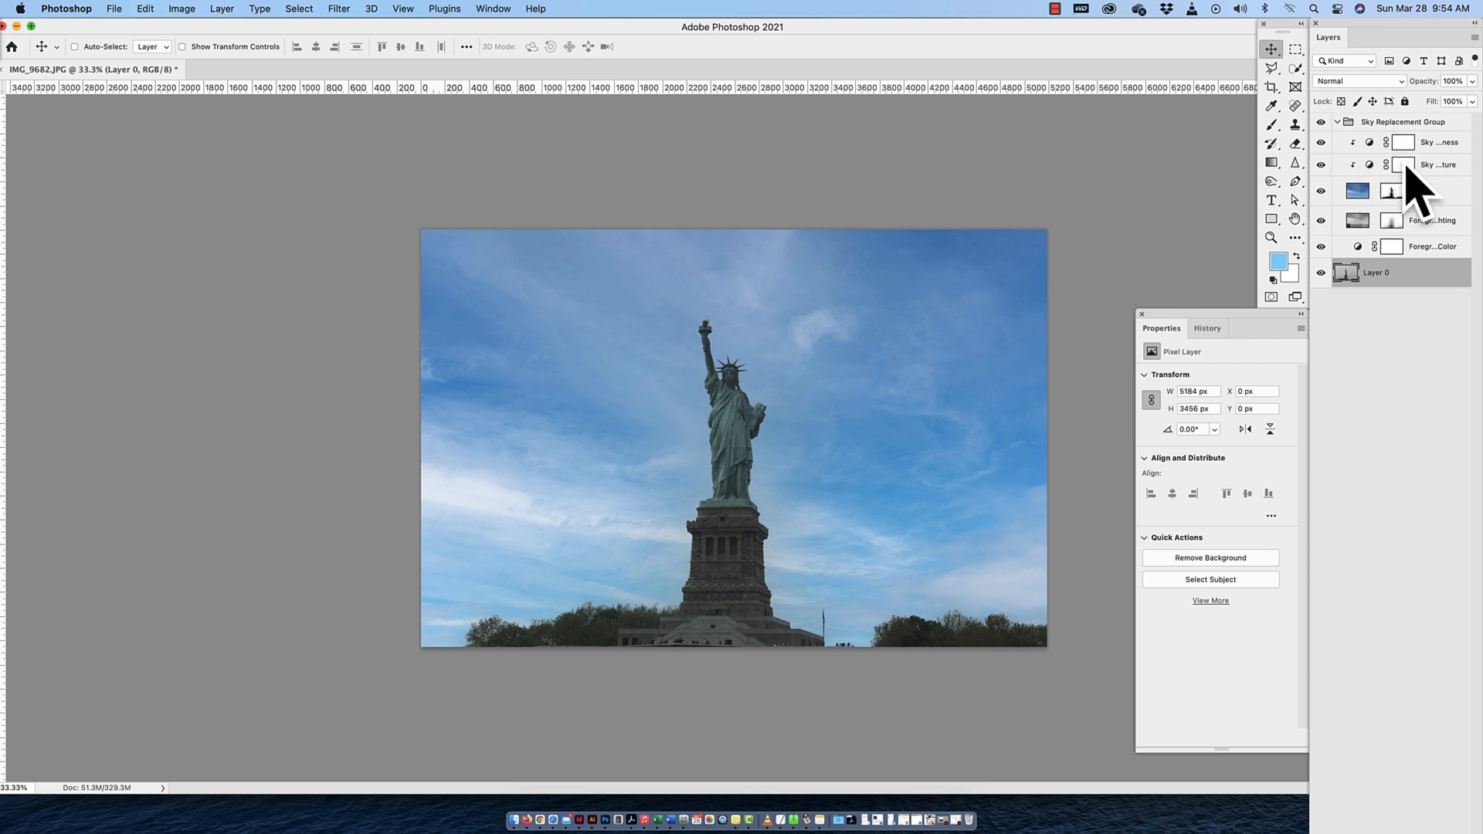
pyautogui.click(1322, 144)
pyautogui.click(1322, 145)
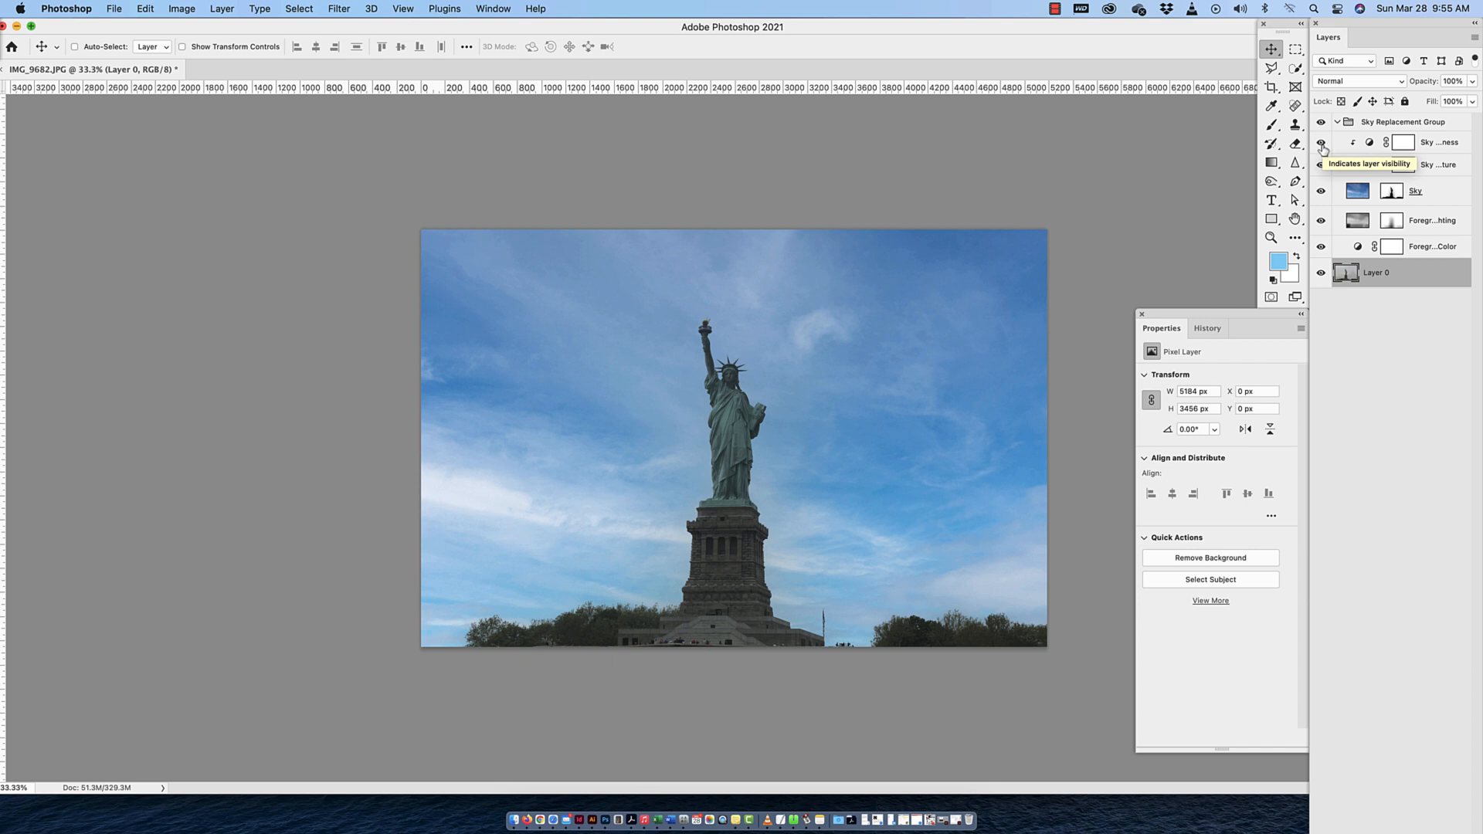
pyautogui.click(1321, 143)
pyautogui.click(1321, 145)
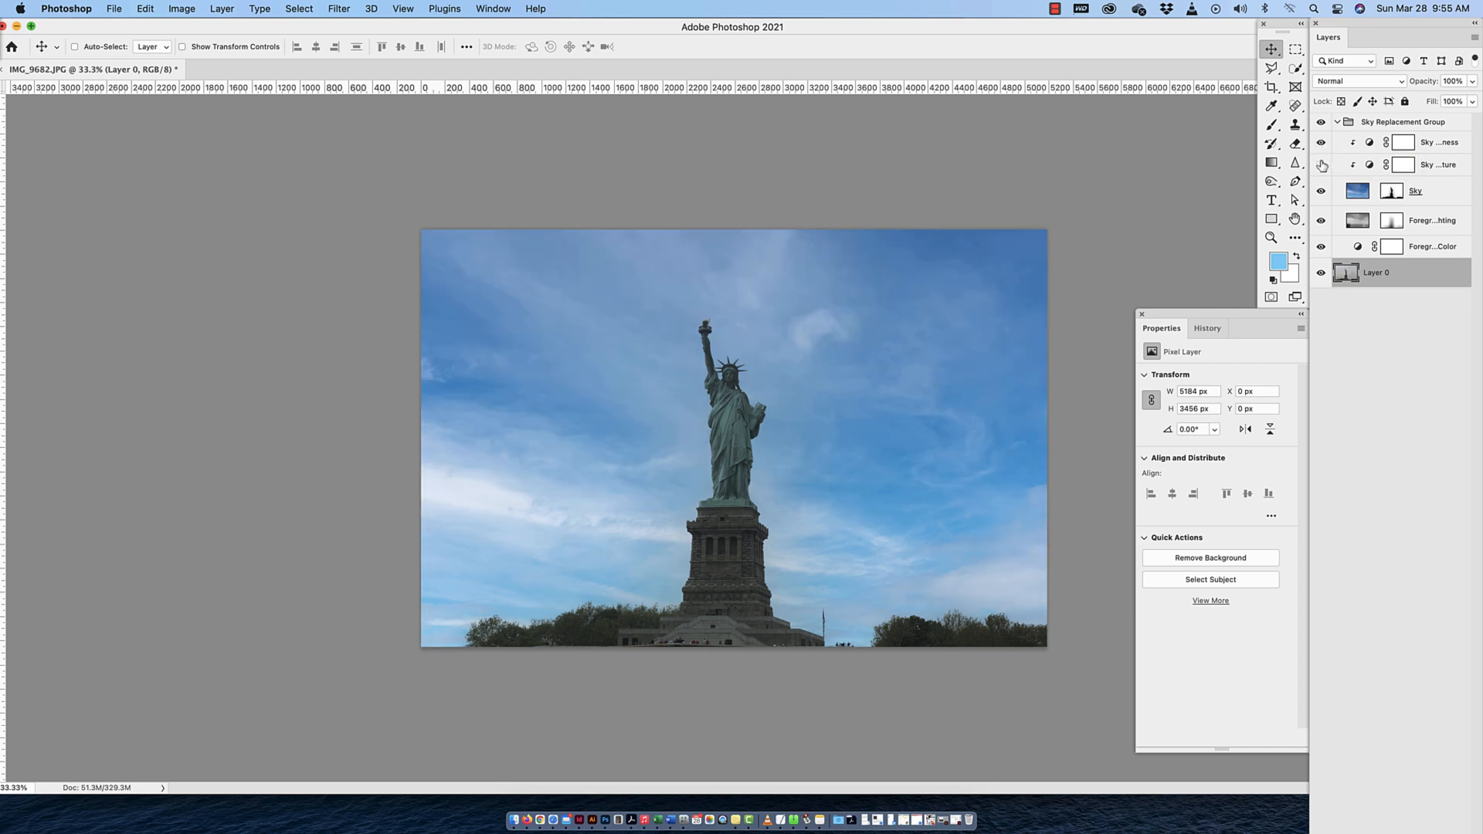
# Collapse the Sky Replacement Group, compare the photo with the whole group hidden and shown, and expand the group again
pyautogui.click(1337, 122)
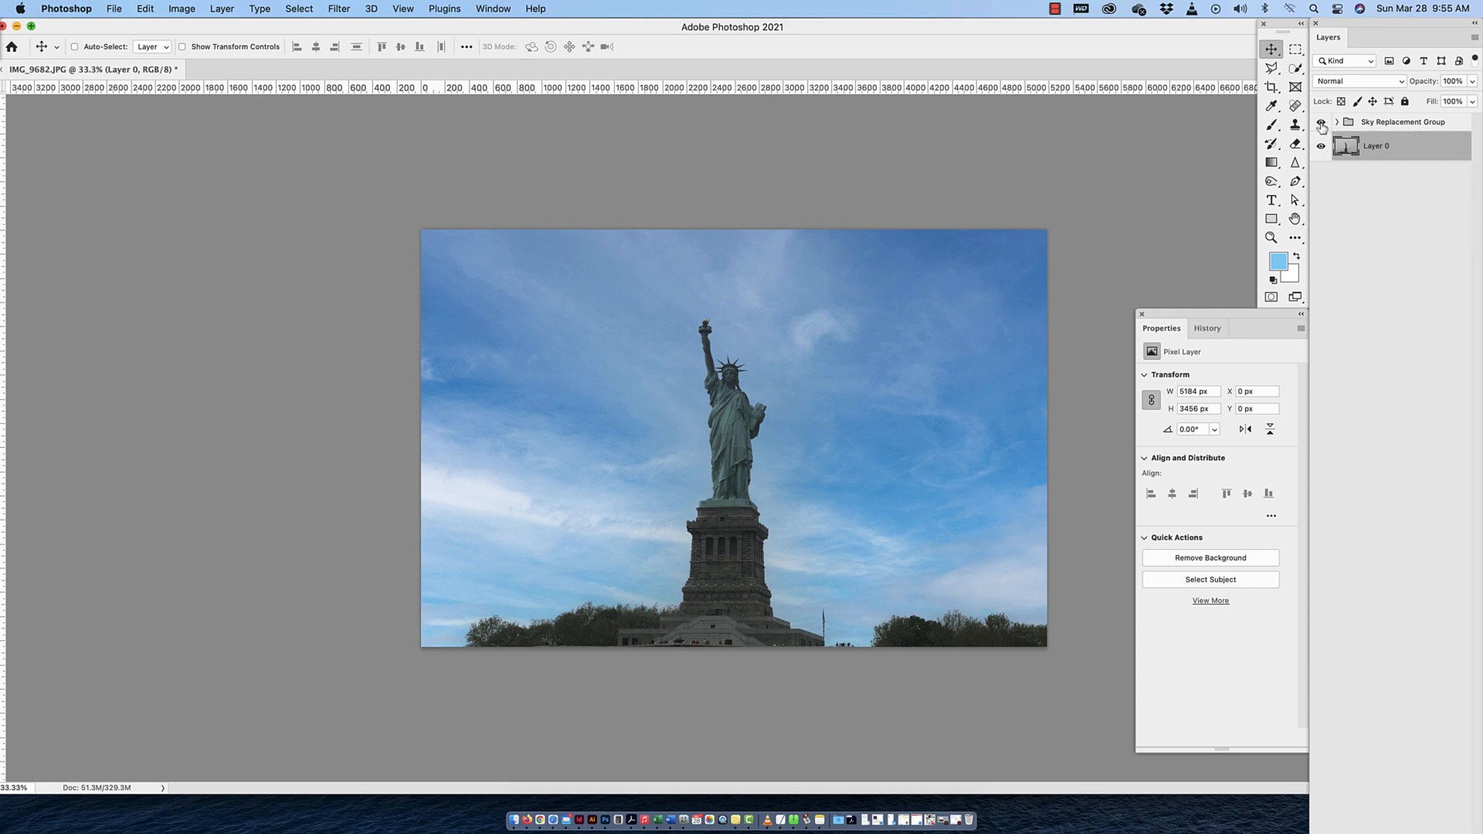
pyautogui.click(1321, 123)
pyautogui.click(1321, 122)
pyautogui.click(1337, 122)
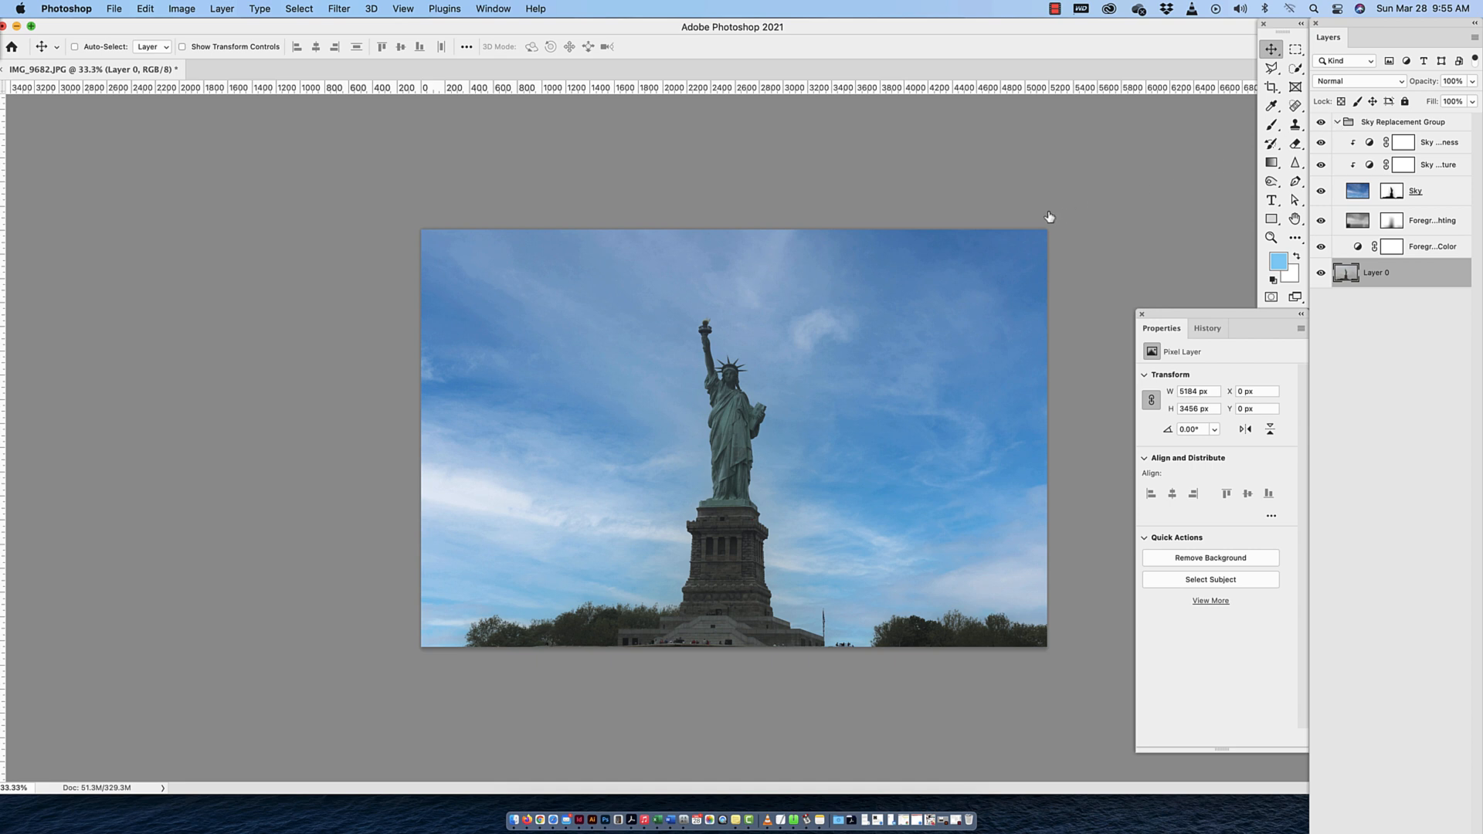